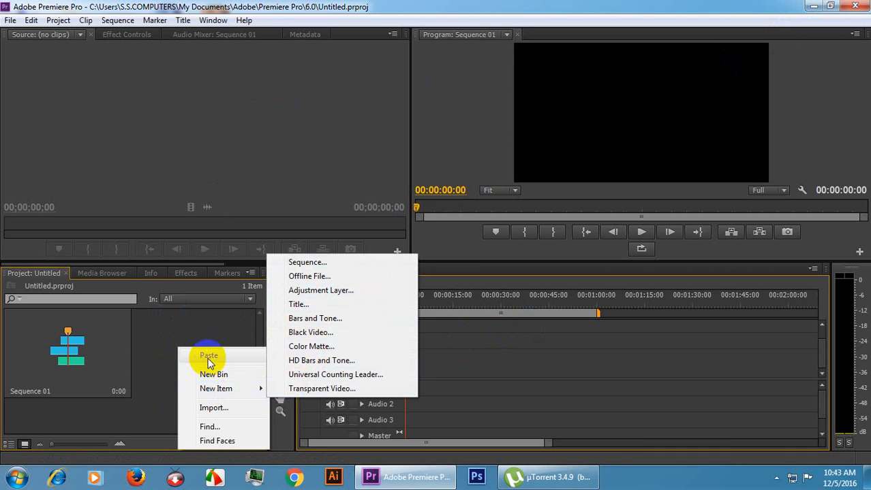
# Import 83097.jpg, 344440.jpg, 853343-bigthumbnail.jpg, the roller-coaster image and the winking face image from the Creative pic folder into the project.
pyautogui.click(223, 407)
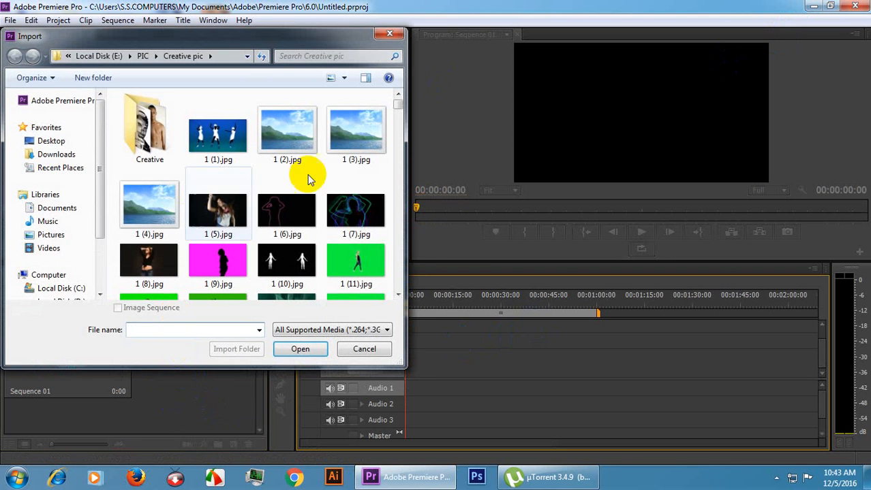
pyautogui.click(266, 205)
pyautogui.scroll(-5, 263, 200)
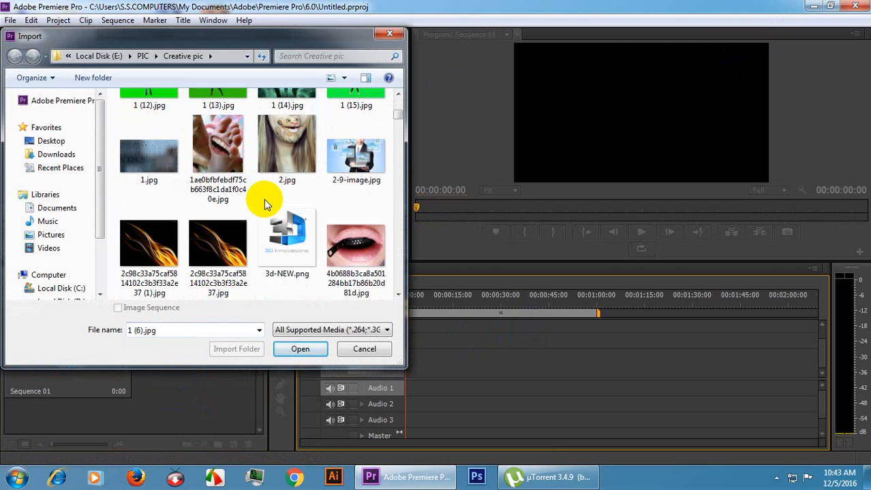
pyautogui.scroll(5, 264, 200)
pyautogui.scroll(-5, 242, 267)
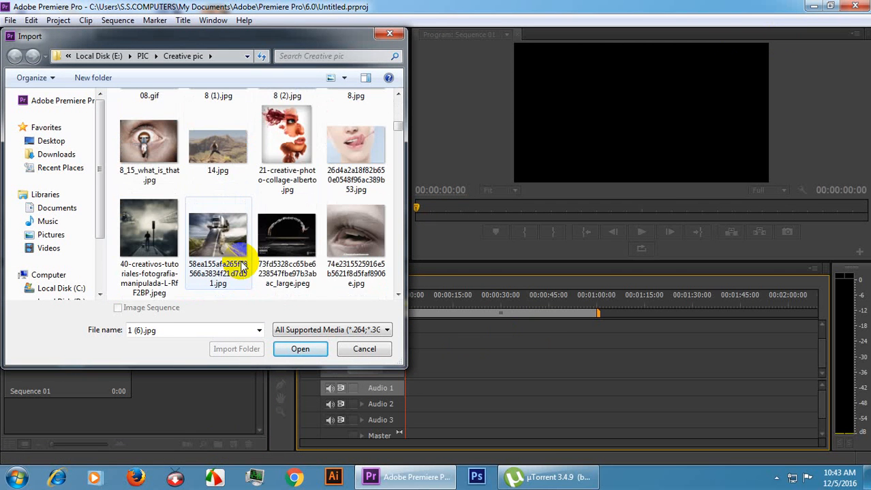
pyautogui.scroll(-3, 238, 268)
pyautogui.scroll(-2, 238, 268)
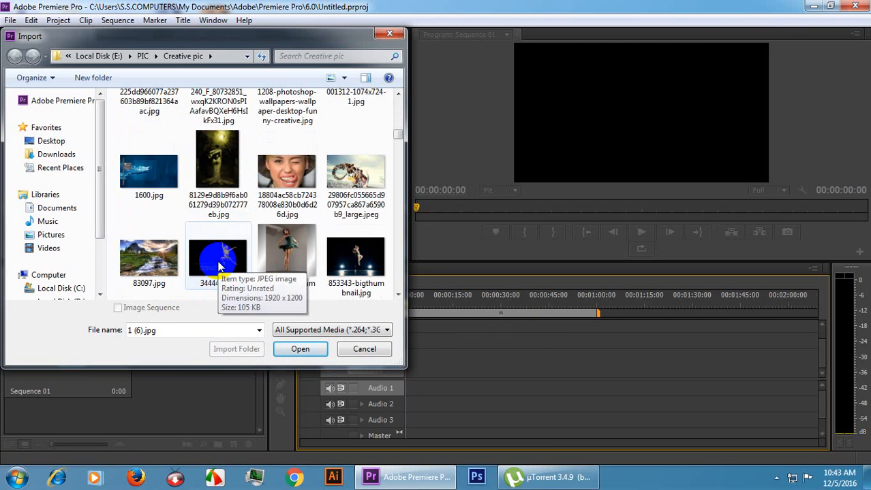
pyautogui.click(157, 197)
pyautogui.click(153, 251)
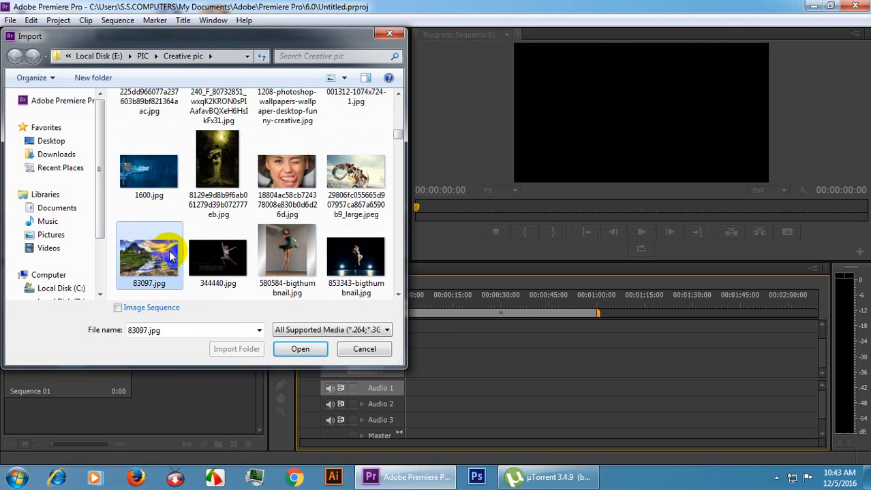
pyautogui.keyDown('ctrl'); pyautogui.click(217, 256); pyautogui.keyUp('ctrl')
pyautogui.keyDown('ctrl'); pyautogui.click(340, 255); pyautogui.keyUp('ctrl')
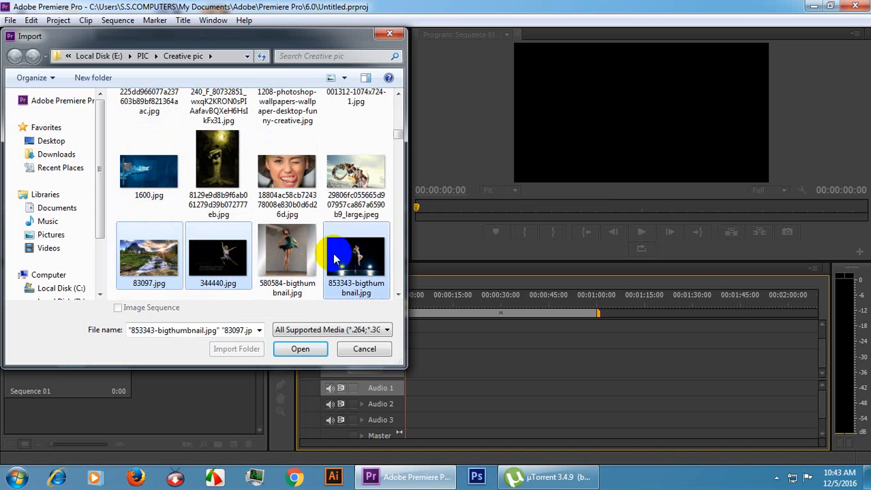
pyautogui.keyDown('ctrl'); pyautogui.click(363, 196); pyautogui.keyUp('ctrl')
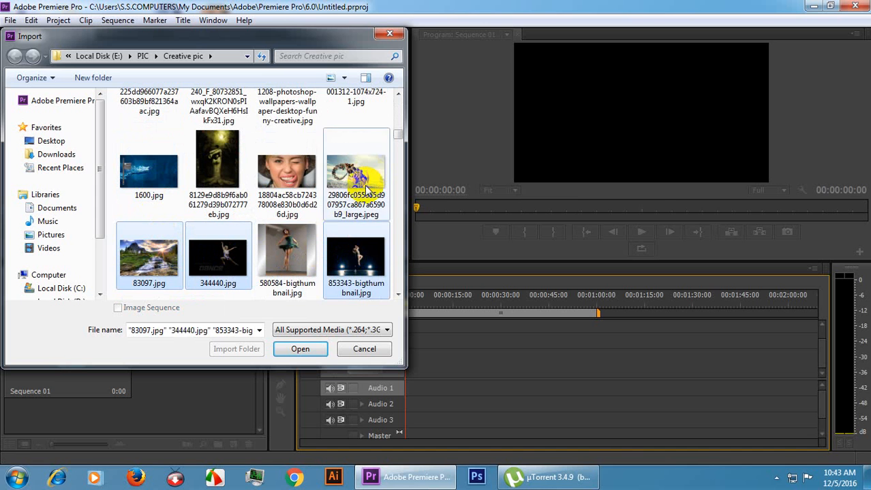
pyautogui.keyDown('ctrl'); pyautogui.click(285, 183); pyautogui.keyUp('ctrl')
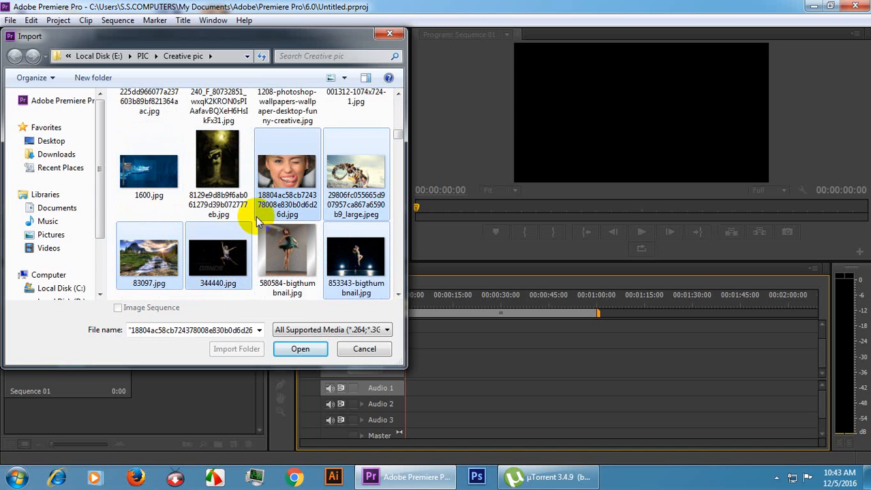
pyautogui.click(300, 349)
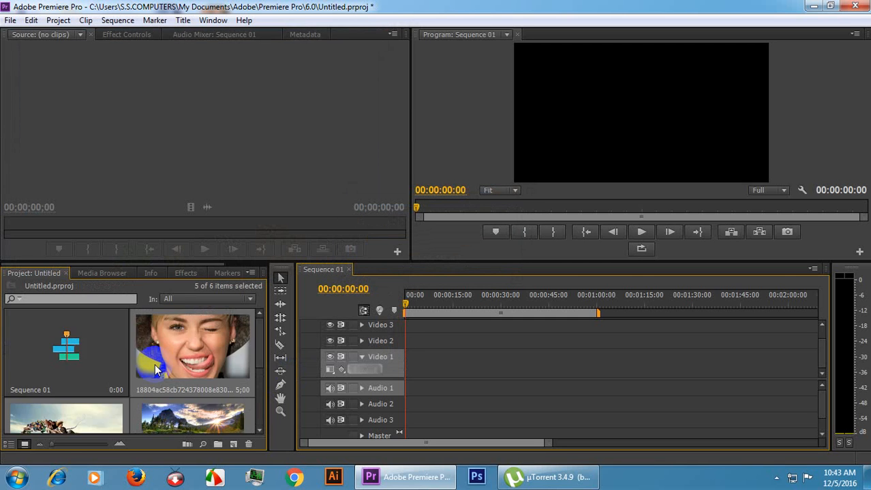
# Place the five imported images one after another on Video 1, starting at the beginning of Sequence 01.
pyautogui.scroll(-2, 155, 370)
pyautogui.scroll(3, 166, 368)
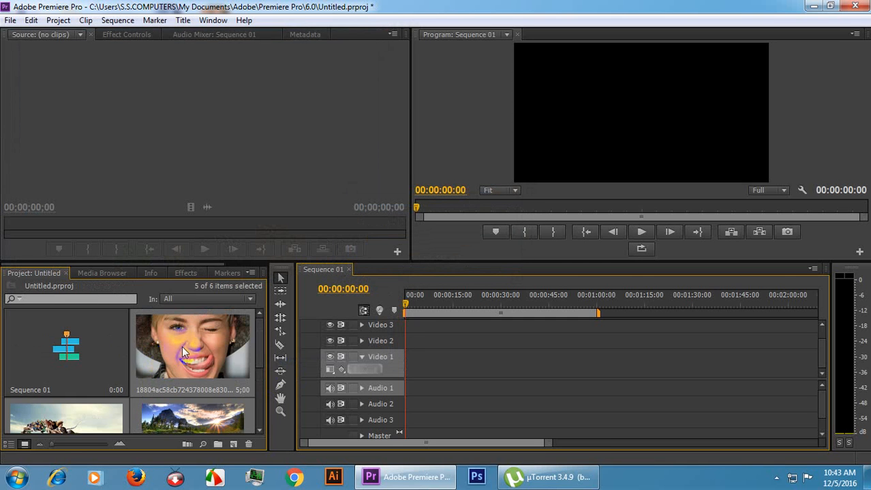
pyautogui.moveTo(392, 376)
pyautogui.mouseDown()
pyautogui.moveTo(431, 378)
pyautogui.moveTo(404, 367)
pyautogui.mouseUp()
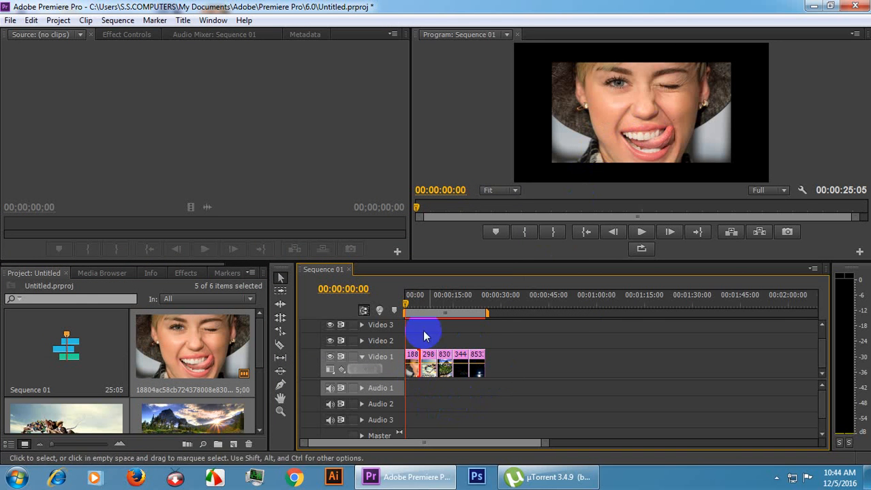
# Enlarge the first clip on Video 1 to a scale of 150 and refine it to 144 so it fills the frame.
pyautogui.click(420, 307)
pyautogui.moveTo(421, 307); pyautogui.dragTo(408, 327)
pyautogui.click(412, 368)
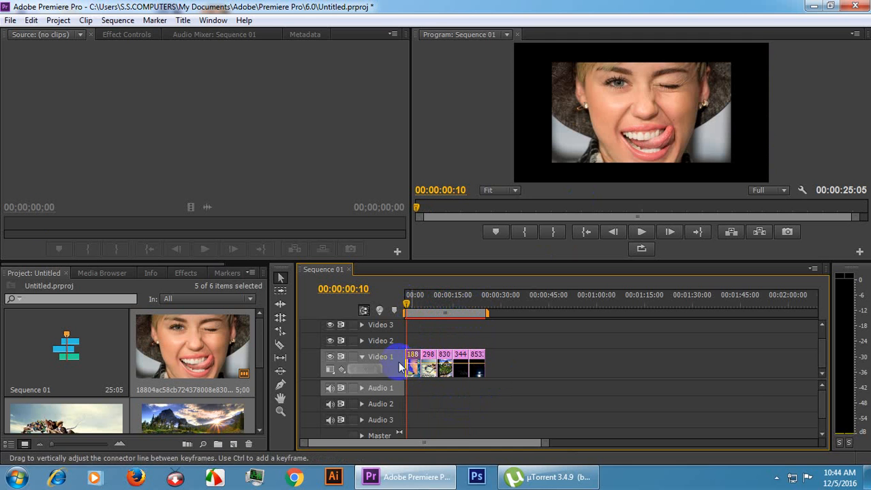
pyautogui.click(129, 35)
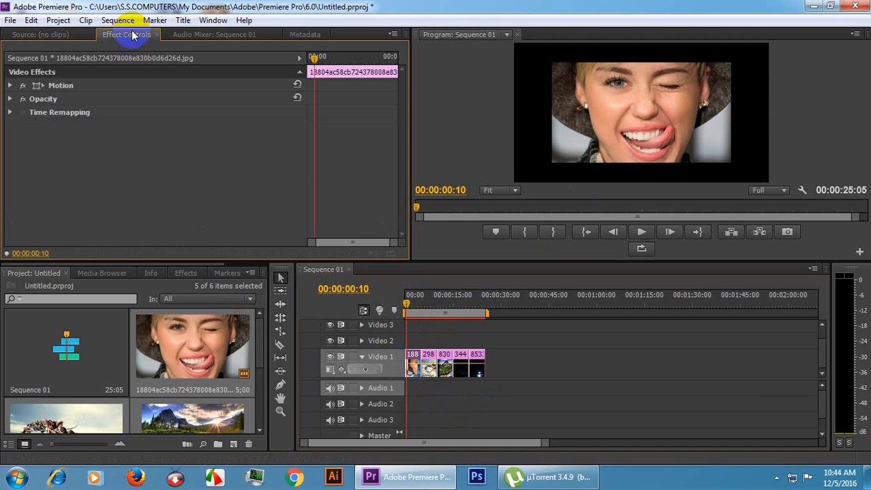
pyautogui.click(9, 86)
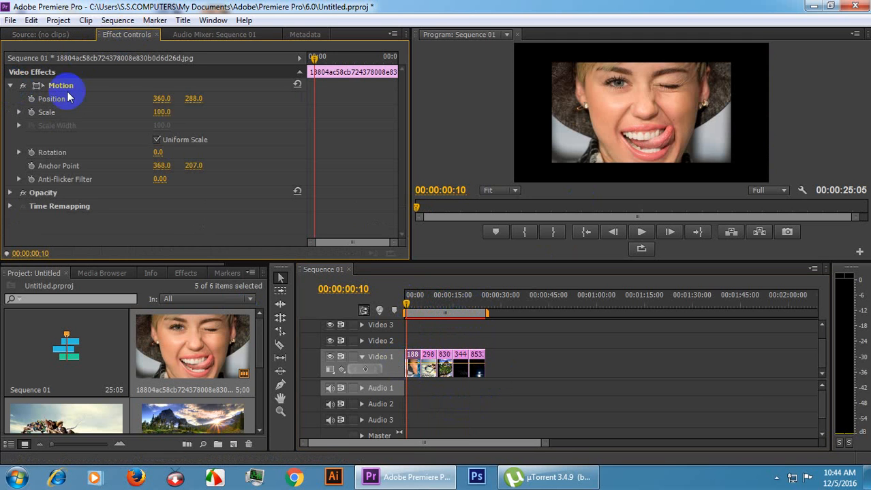
pyautogui.click(162, 111)
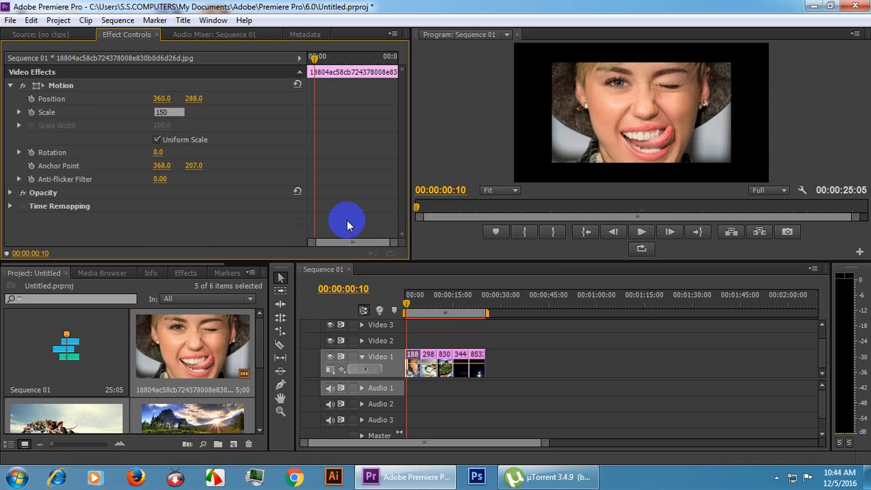
pyautogui.press('Return')
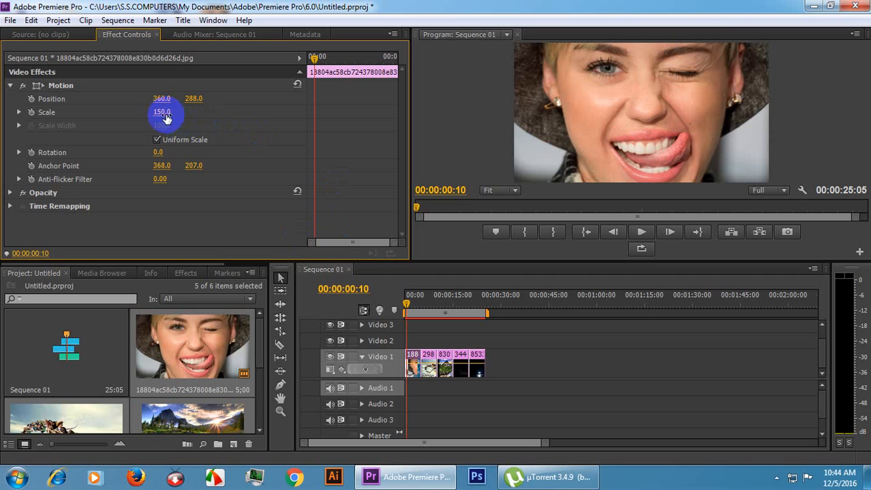
pyautogui.click(44, 85)
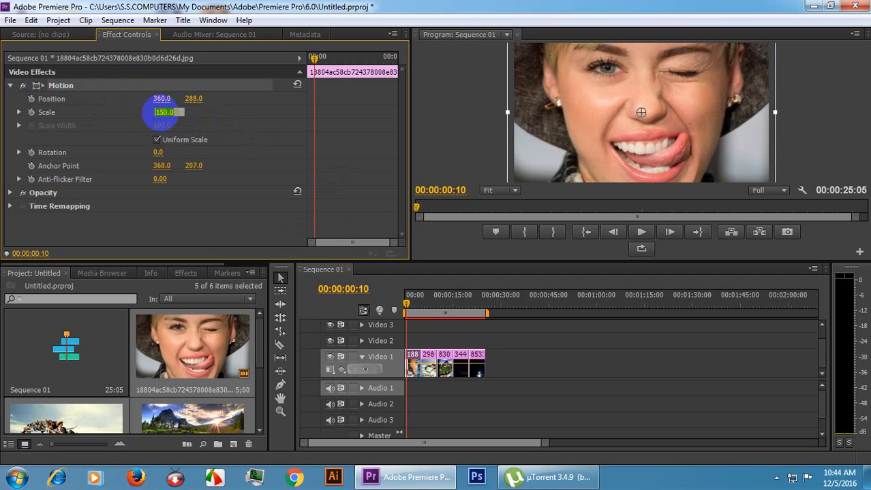
pyautogui.press('Return')
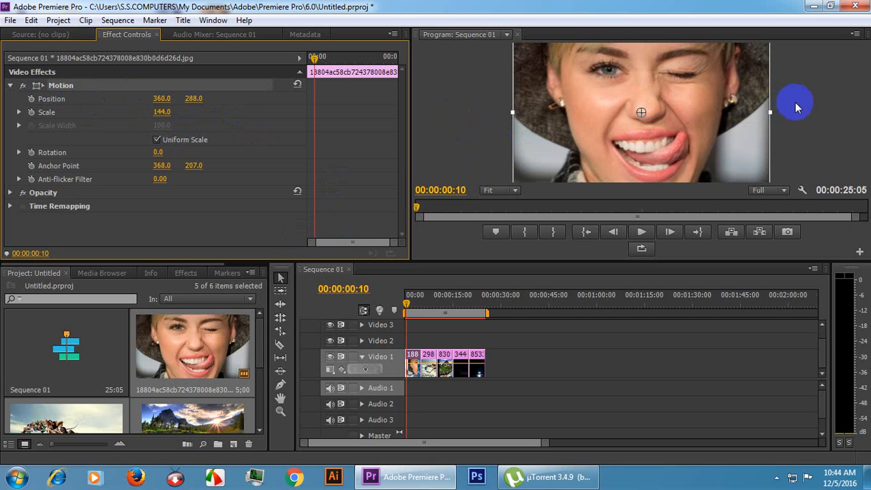
# Enlarge the Program monitor by lowering the divider between the monitors and the timeline.
pyautogui.moveTo(797, 105); pyautogui.dragTo(686, 120)
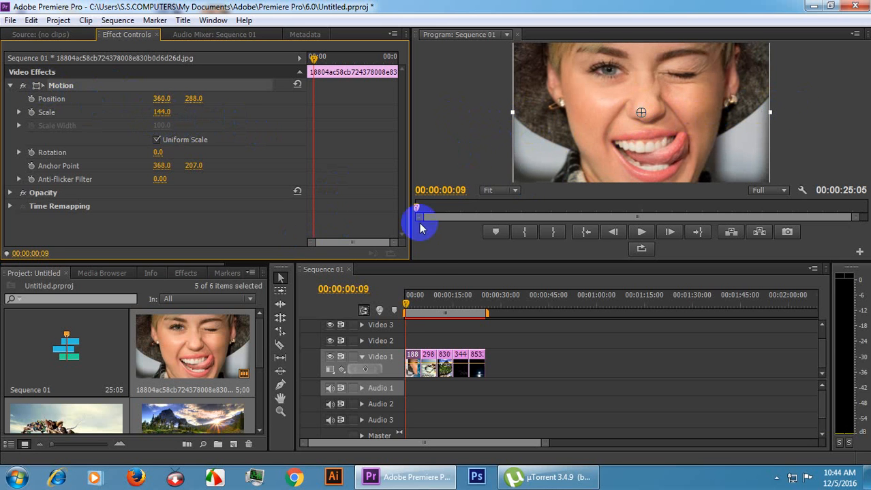
pyautogui.moveTo(427, 259); pyautogui.dragTo(439, 285)
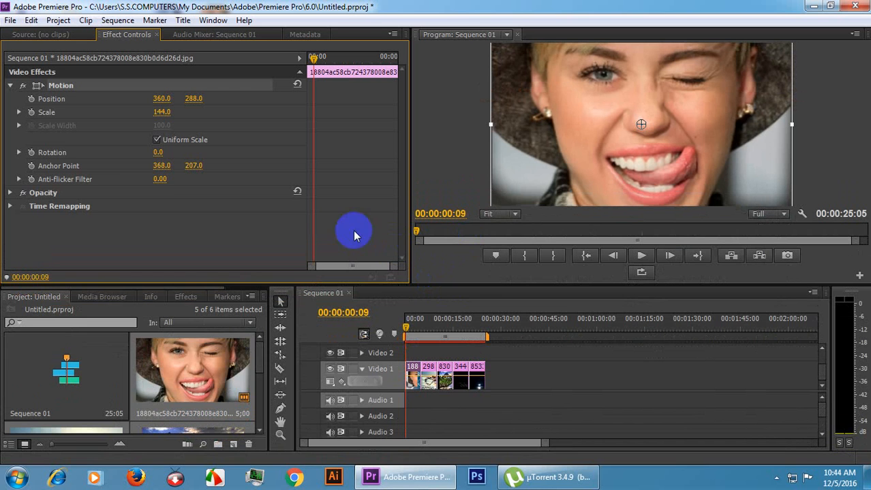
# Reduce the scale of the second clip on Video 1, the roller-coaster image, to 54 so it fits the frame.
pyautogui.click(429, 325)
pyautogui.click(444, 371)
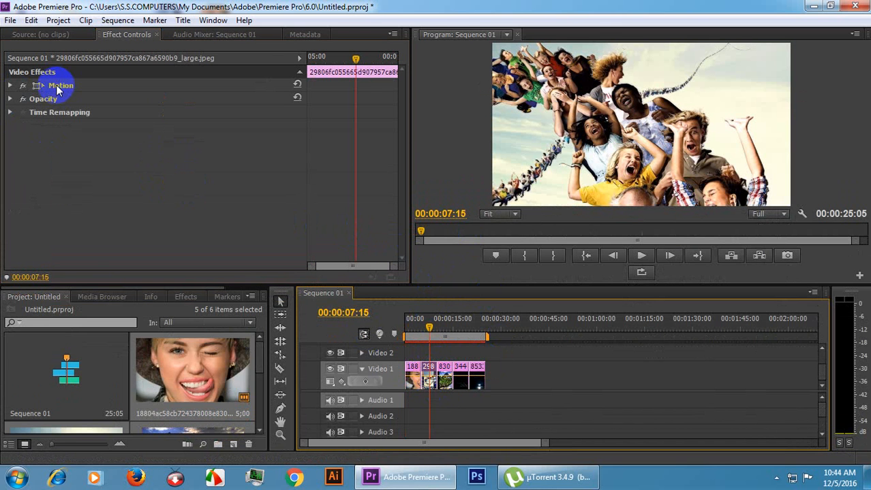
pyautogui.click(57, 85)
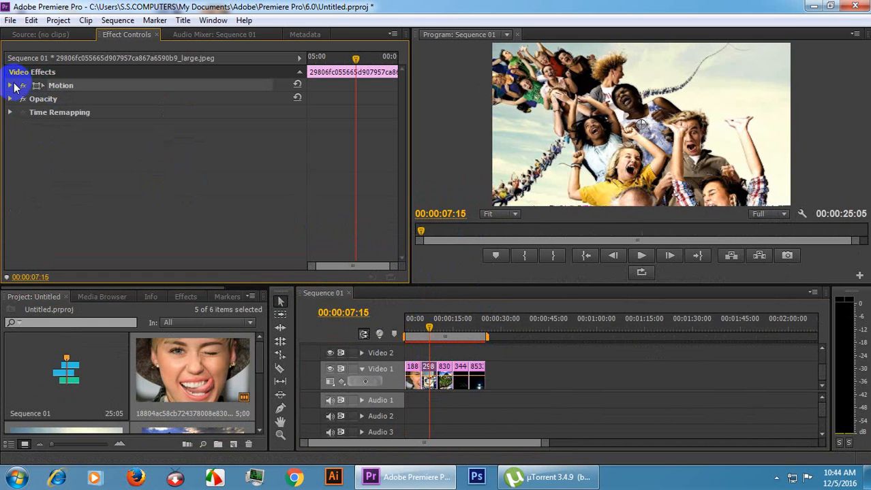
pyautogui.click(51, 83)
pyautogui.click(8, 92)
pyautogui.click(11, 87)
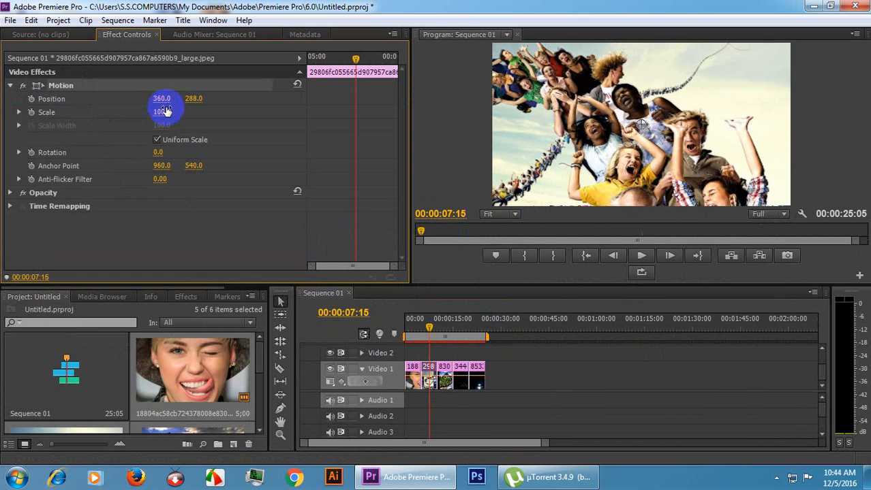
pyautogui.moveTo(156, 114); pyautogui.dragTo(129, 122)
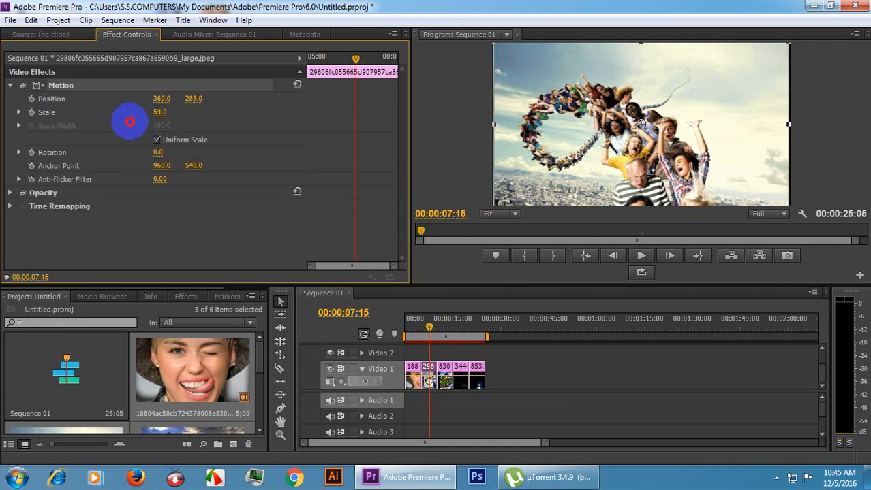
# Set the Motion scale of the third clip, 83097.jpg, to 54 so the landscape fits the frame.
pyautogui.moveTo(429, 328); pyautogui.dragTo(442, 328)
pyautogui.click(445, 368)
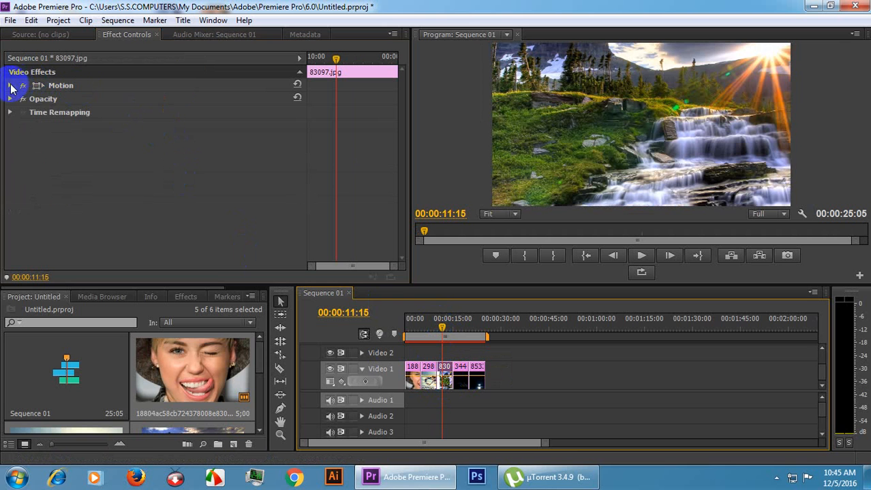
pyautogui.click(11, 86)
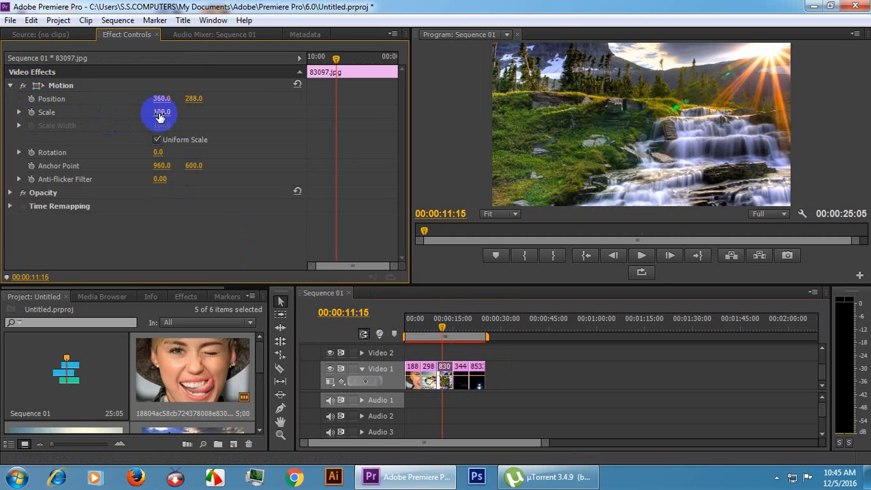
pyautogui.moveTo(153, 114)
pyautogui.mouseDown()
pyautogui.moveTo(139, 111)
pyautogui.moveTo(164, 111)
pyautogui.mouseUp()
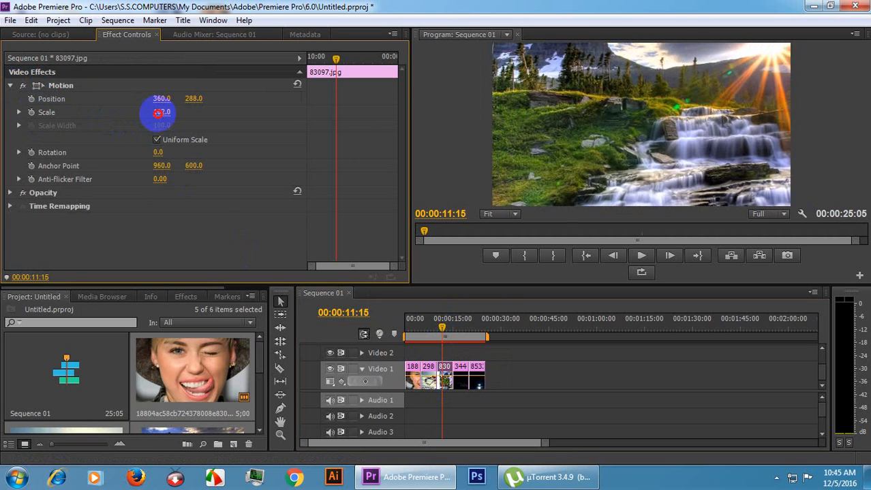
pyautogui.click(54, 89)
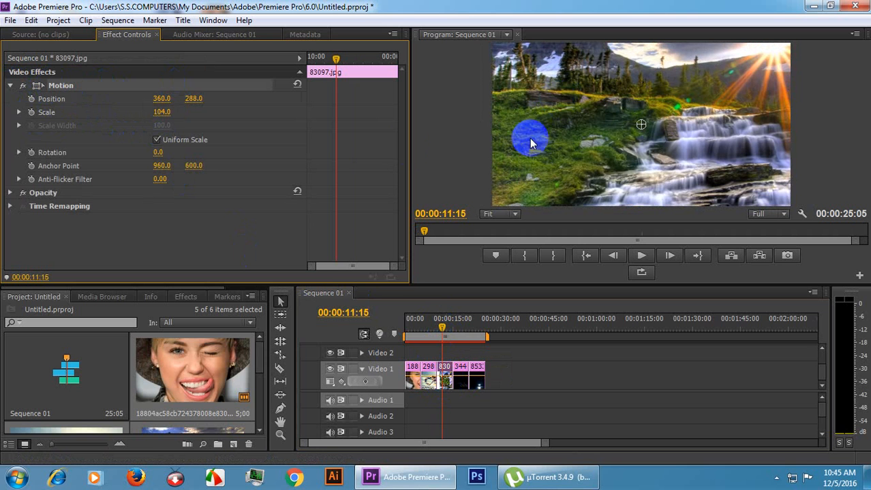
pyautogui.moveTo(161, 112); pyautogui.dragTo(132, 119)
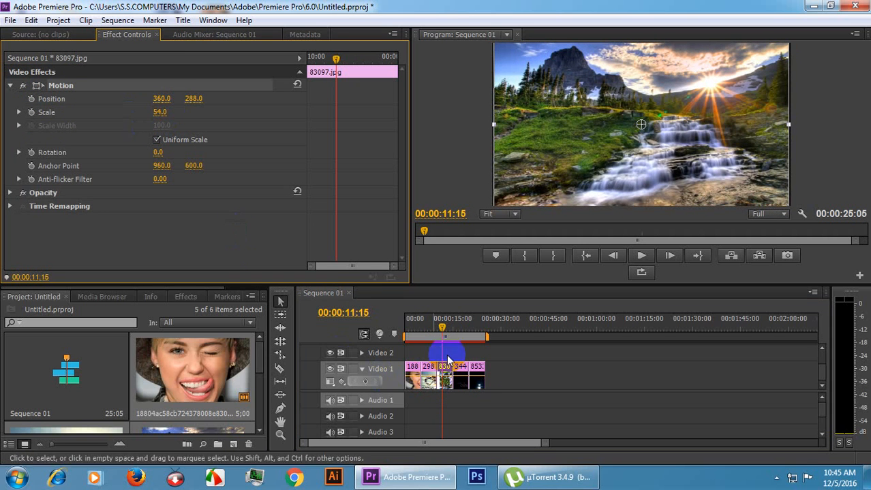
# Set the Motion scale of the fourth clip, 344440.jpg, to 55 so the dancer image fits the frame.
pyautogui.click(459, 330)
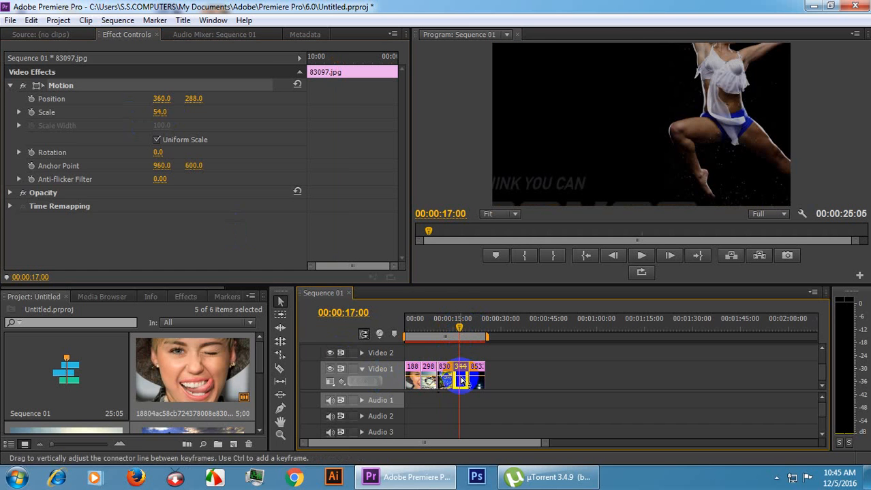
pyautogui.click(461, 376)
pyautogui.click(10, 86)
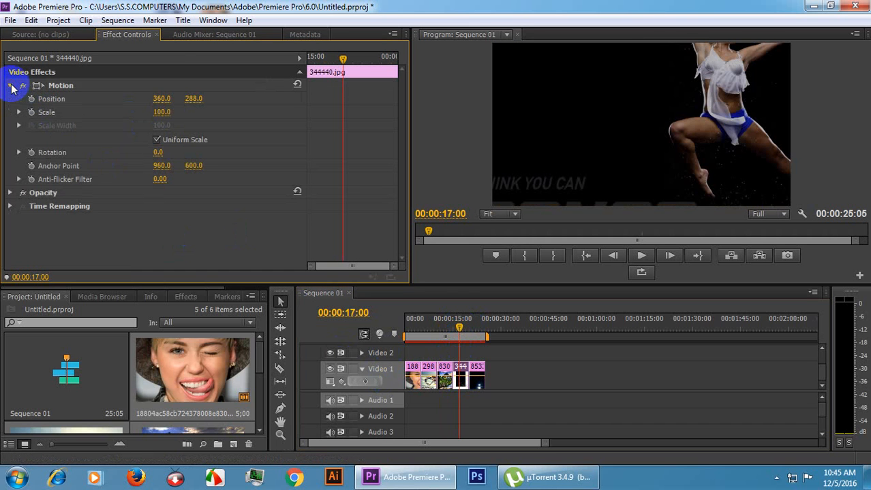
pyautogui.click(57, 87)
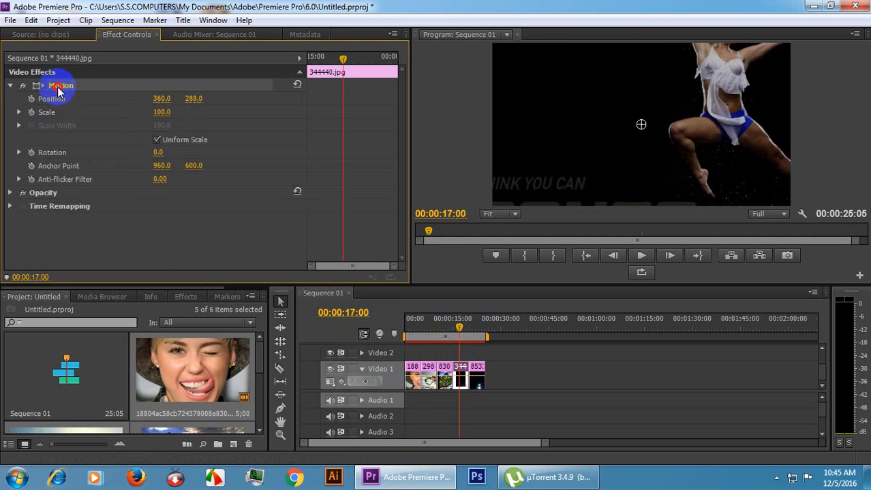
pyautogui.moveTo(161, 114); pyautogui.dragTo(126, 111)
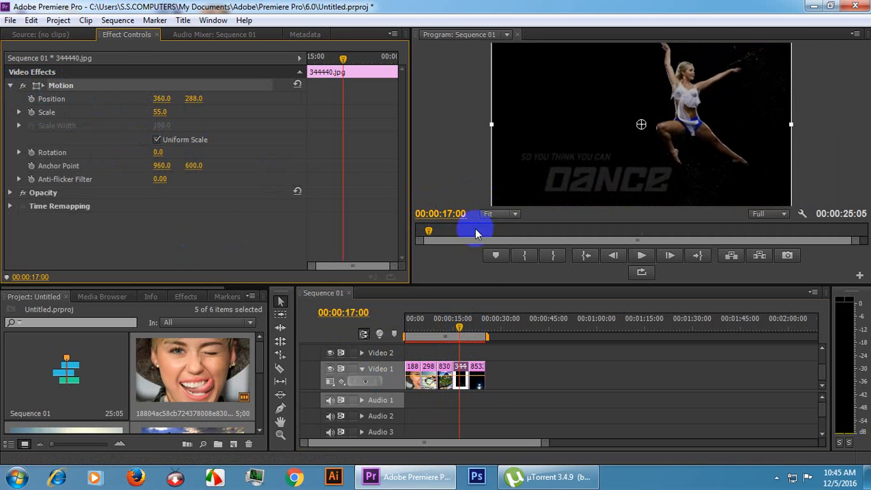
# Place the playhead over the last clip on Video 1, at 00:00:21:15, and select that clip.
pyautogui.click(477, 321)
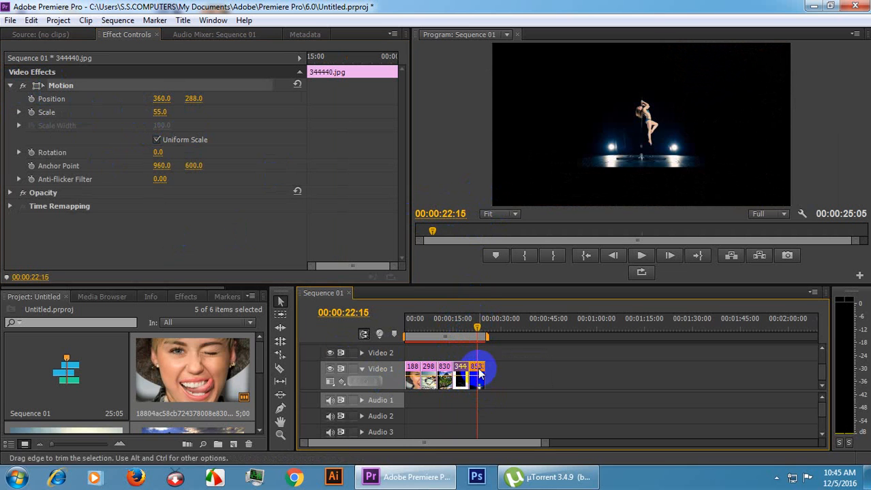
pyautogui.click(475, 379)
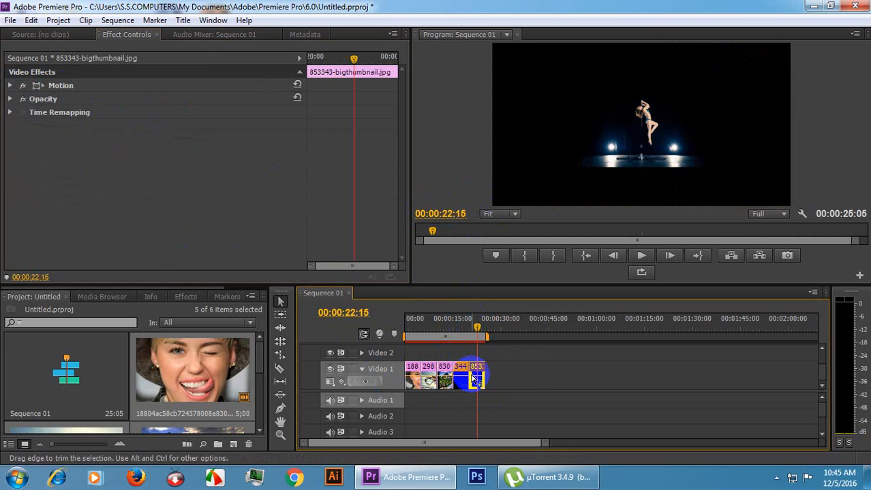
pyautogui.click(455, 323)
pyautogui.click(488, 365)
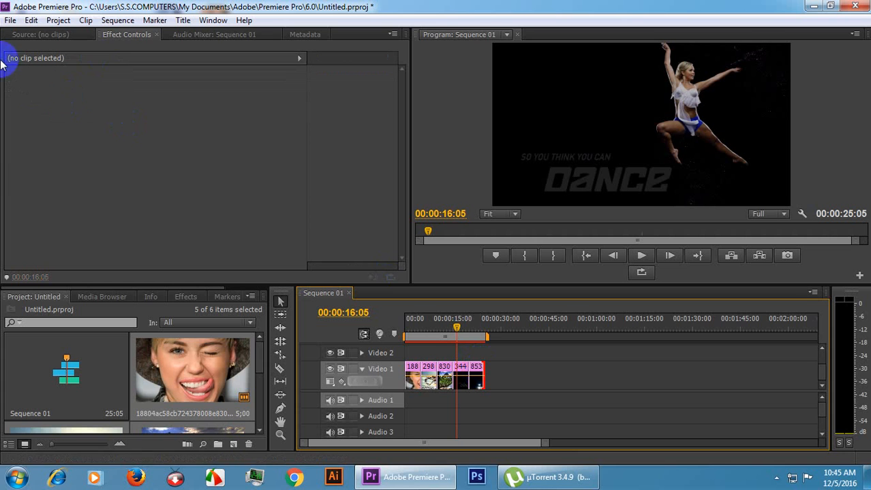
pyautogui.moveTo(460, 327); pyautogui.dragTo(475, 328)
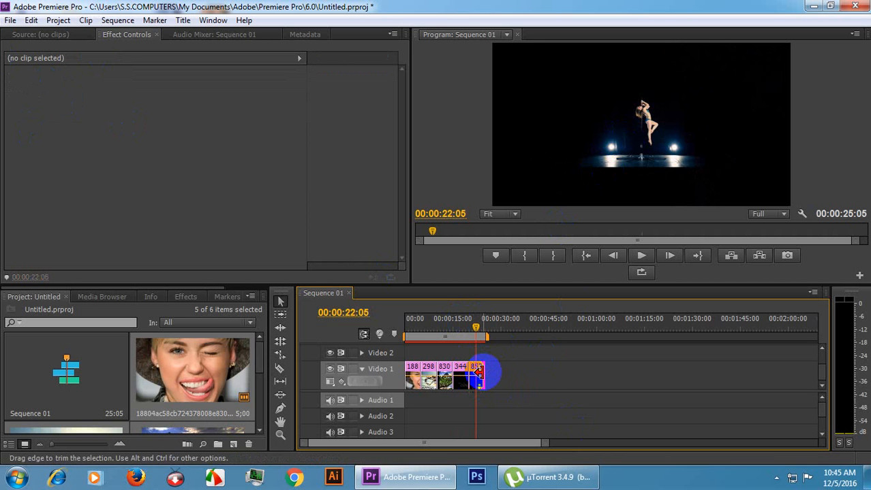
pyautogui.click(476, 333)
pyautogui.click(476, 334)
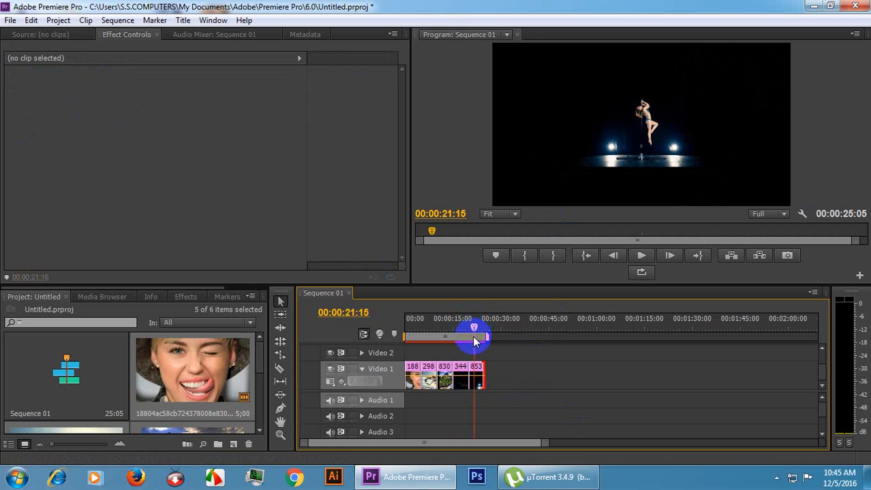
pyautogui.click(476, 375)
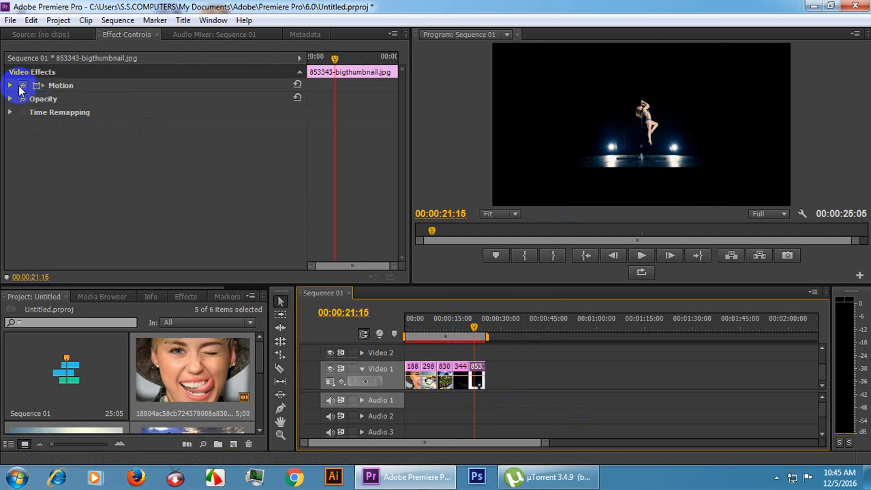
# Show the Motion settings and bounding box of 853343-bigthumbnail.jpg and enlarge its scale in stages up to 210.
pyautogui.click(11, 85)
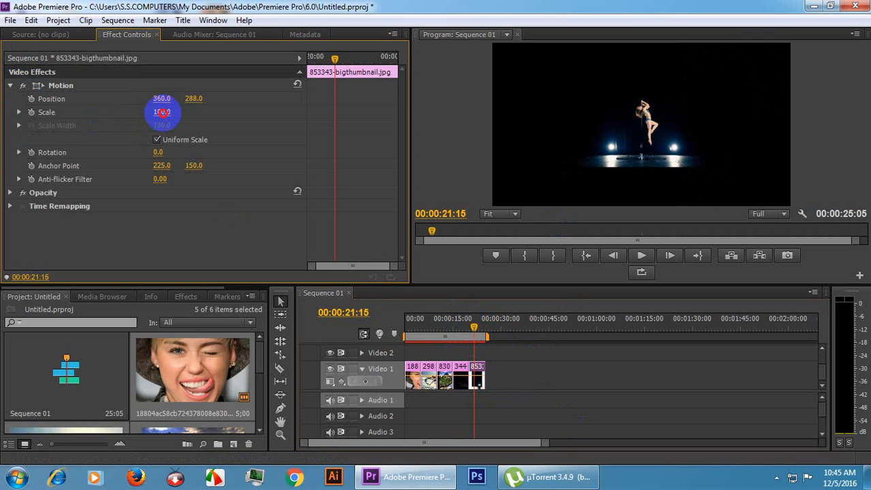
pyautogui.moveTo(161, 112); pyautogui.dragTo(181, 112)
pyautogui.click(60, 85)
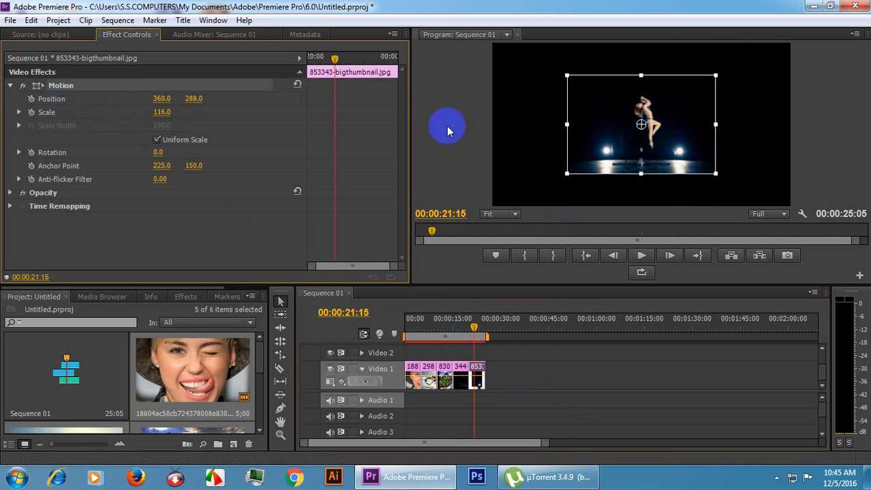
pyautogui.click(157, 113)
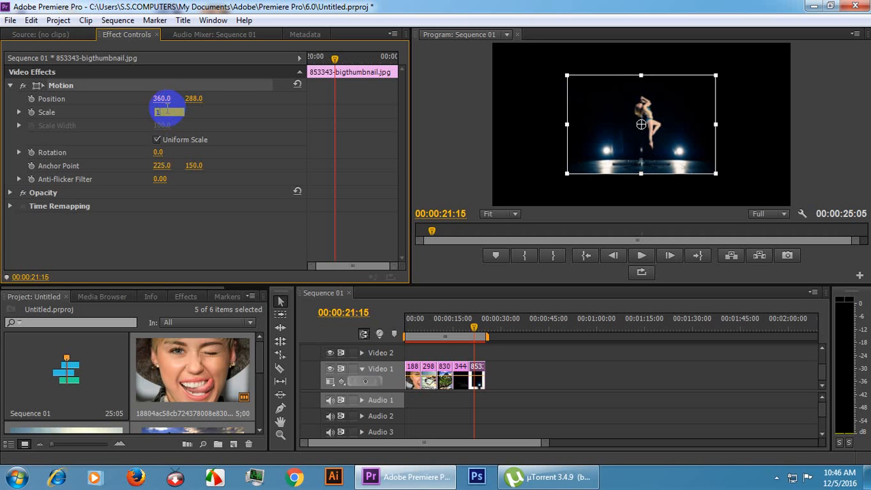
pyautogui.write('144')
pyautogui.press('Return')
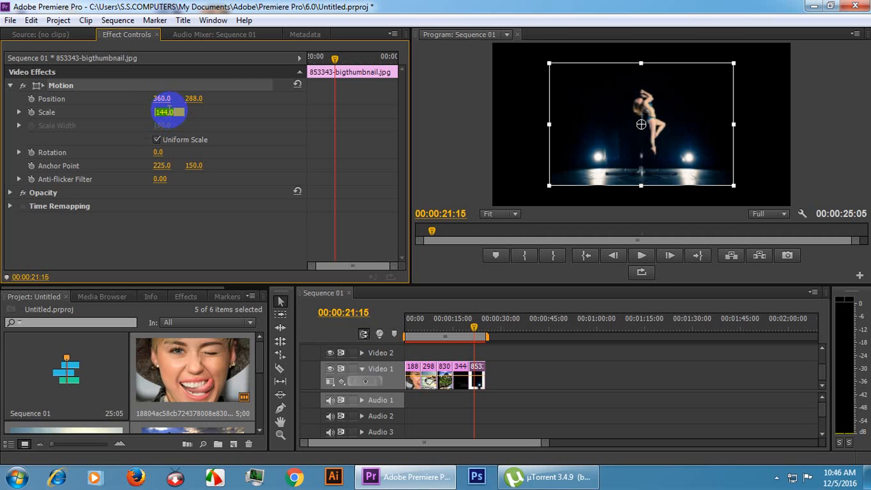
pyautogui.click(169, 112)
pyautogui.write('210')
pyautogui.press('Return')
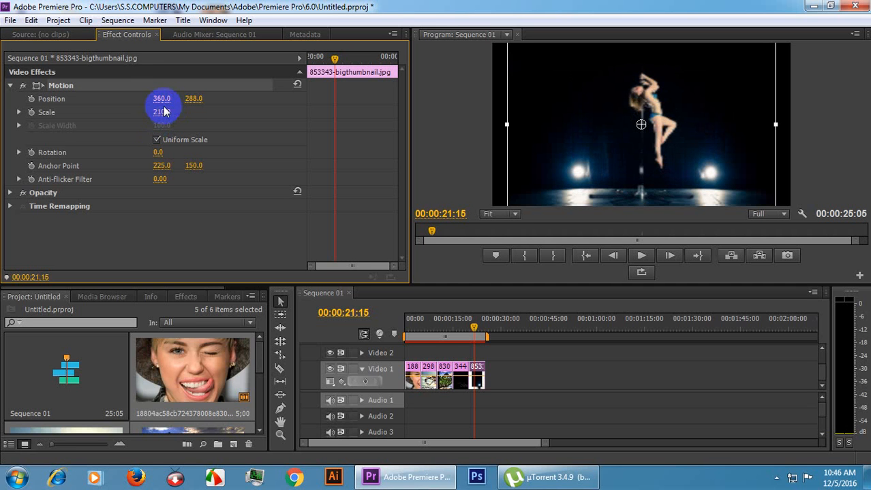
# Set the Motion scale of 853343-bigthumbnail.jpg to 235, after trying 230, and check its bounding box against the frame.
pyautogui.click(169, 112)
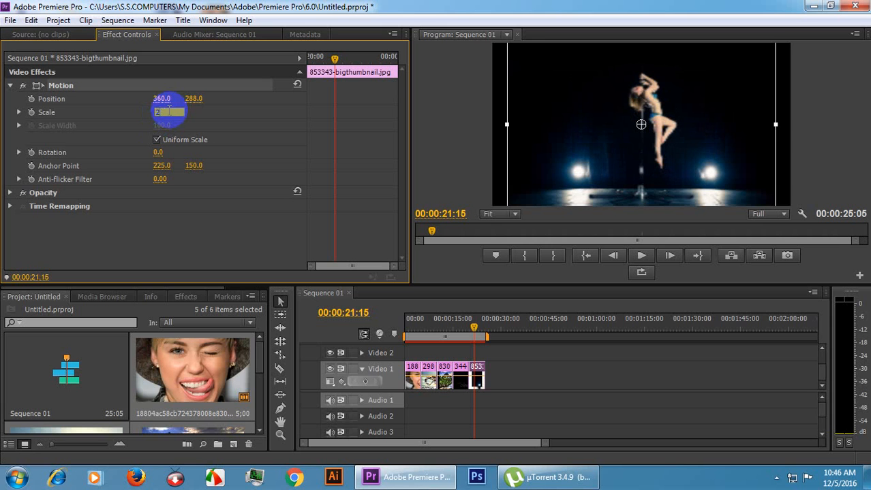
pyautogui.press('Return')
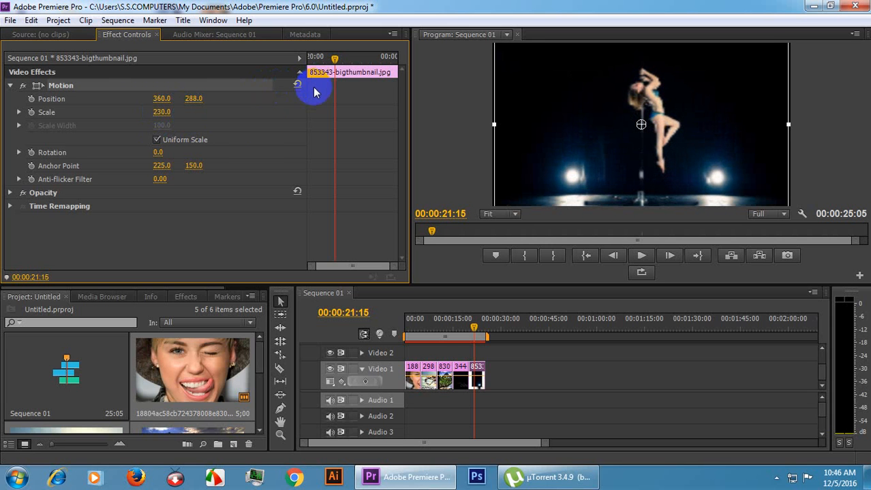
pyautogui.click(169, 112)
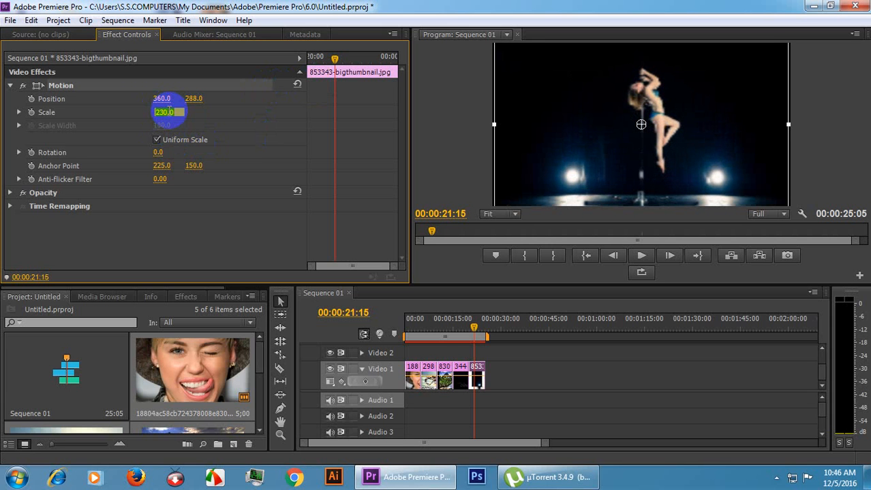
pyautogui.press('Return')
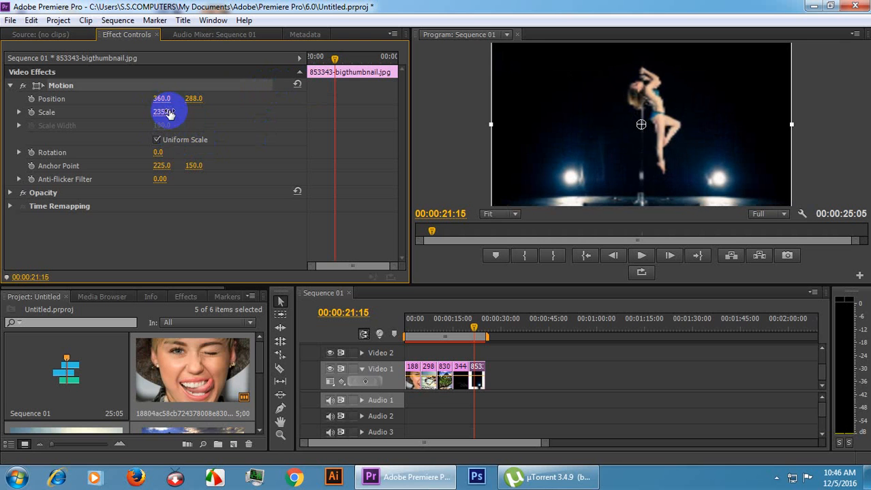
pyautogui.click(231, 123)
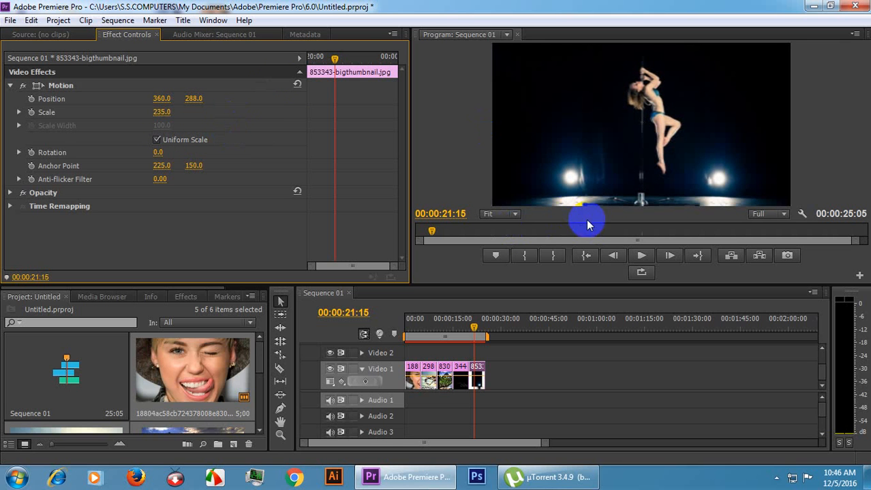
pyautogui.click(43, 86)
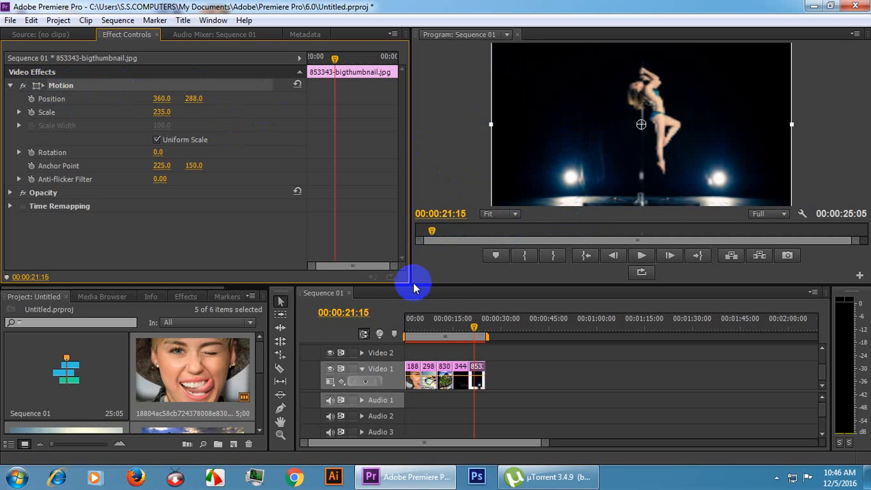
# Inspect the last image in the maximized Program monitor at 75% zoom and restore the normal panel layout.
pyautogui.moveTo(411, 283); pyautogui.dragTo(423, 434)
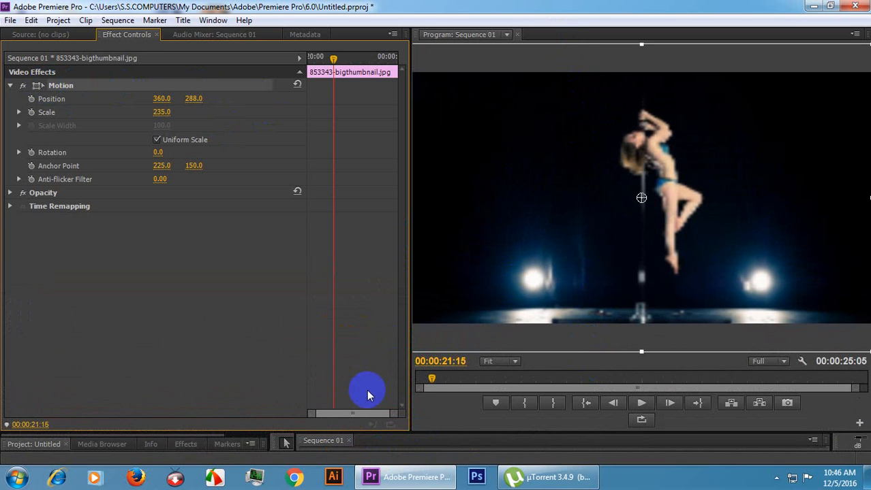
pyautogui.moveTo(413, 430); pyautogui.dragTo(414, 273)
pyautogui.press('`')
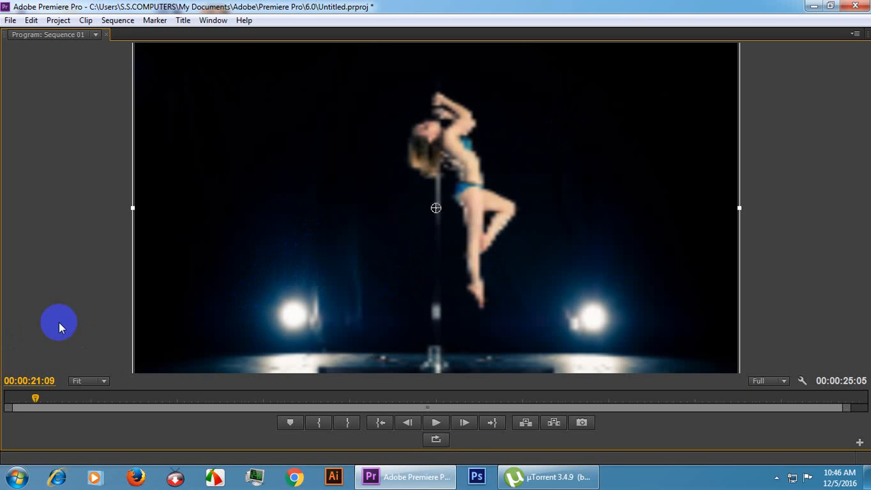
pyautogui.click(104, 383)
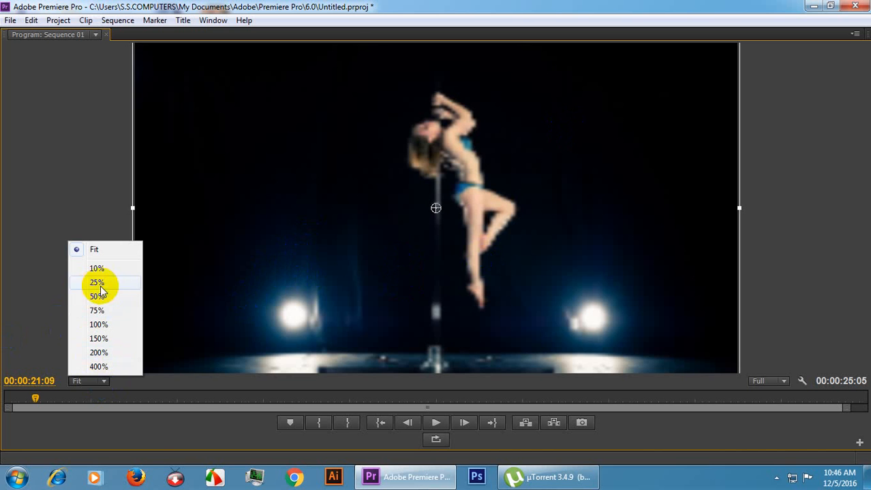
pyautogui.click(97, 311)
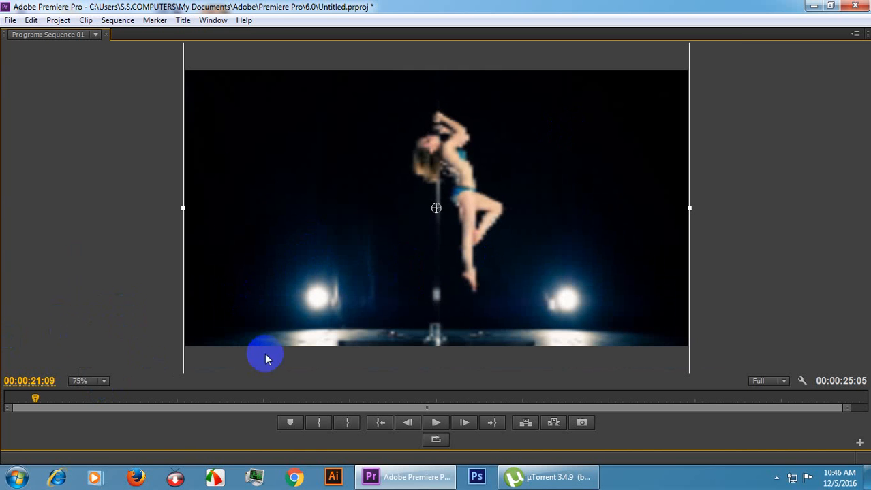
pyautogui.press('`')
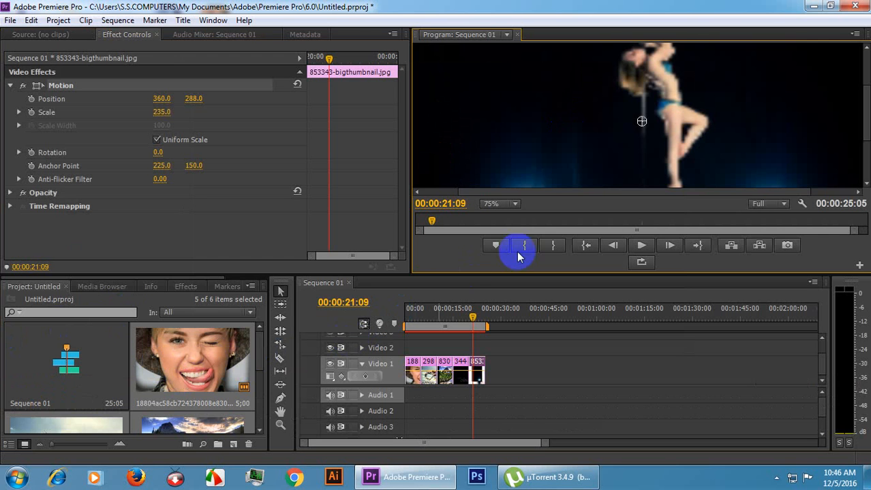
# Enlarge the Program monitor area and set its zoom level to Fit with the playhead at the sequence start.
pyautogui.moveTo(390, 274); pyautogui.dragTo(383, 319)
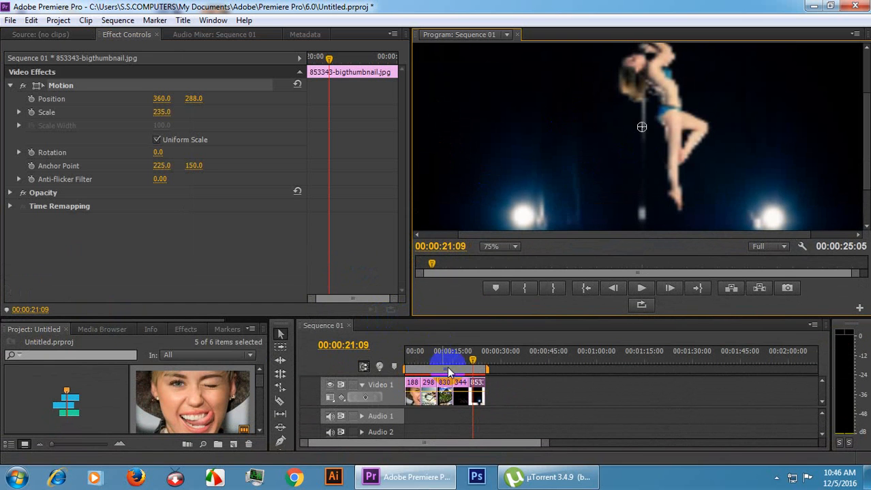
pyautogui.moveTo(472, 360); pyautogui.dragTo(364, 363)
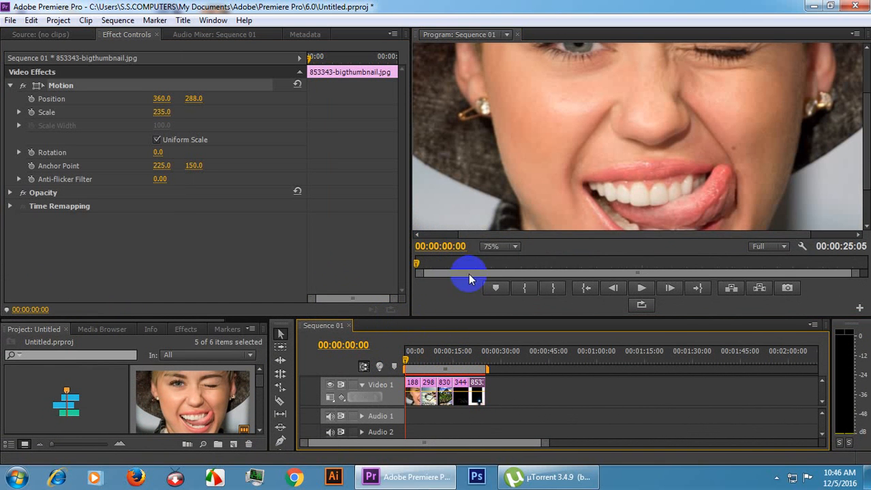
pyautogui.click(510, 247)
pyautogui.click(509, 258)
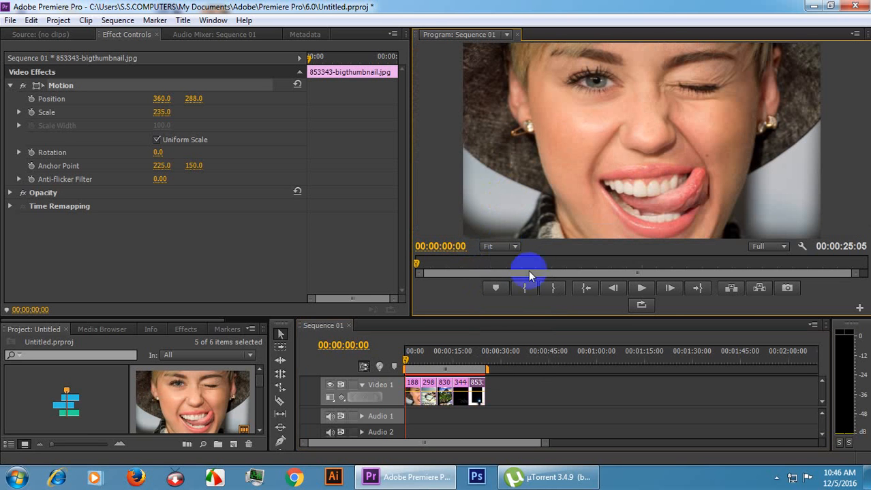
# Play the sequence from the start to check how the first images fill the frame.
pyautogui.write('0')
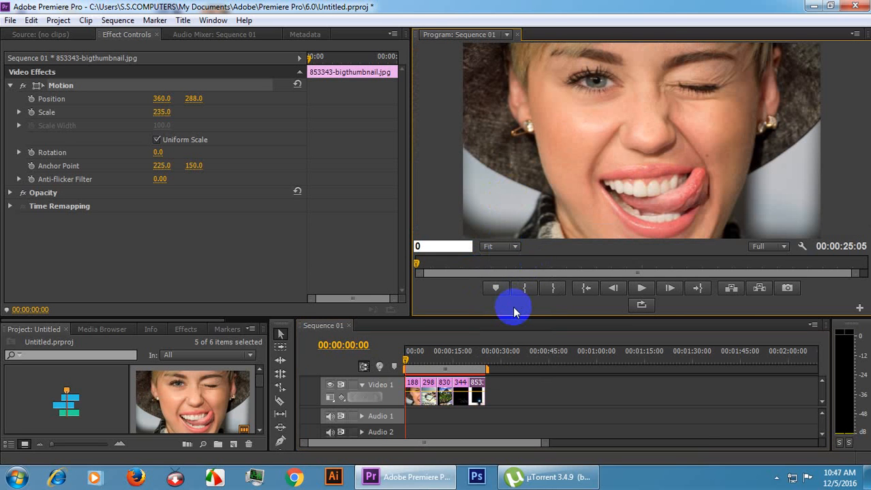
pyautogui.press('Return')
pyautogui.press('space')
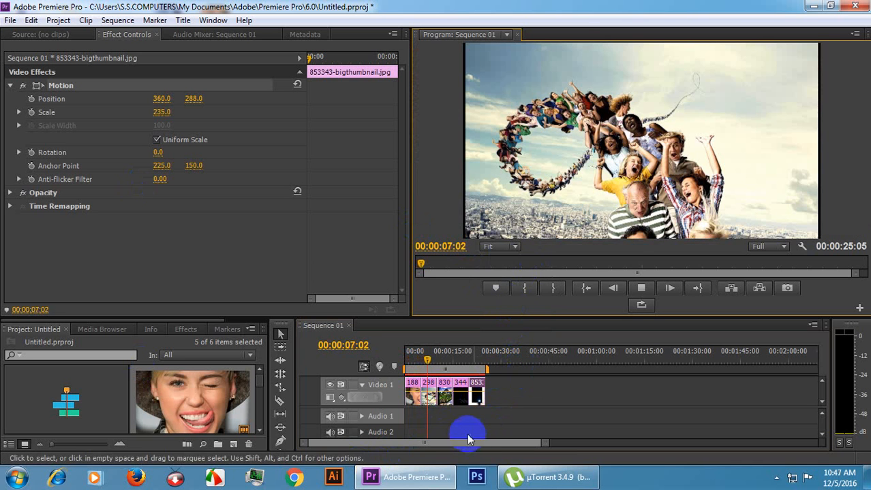
# Set the Motion scale of the second clip, the roller-coaster image, to 58 so it fills the frame width.
pyautogui.click(430, 398)
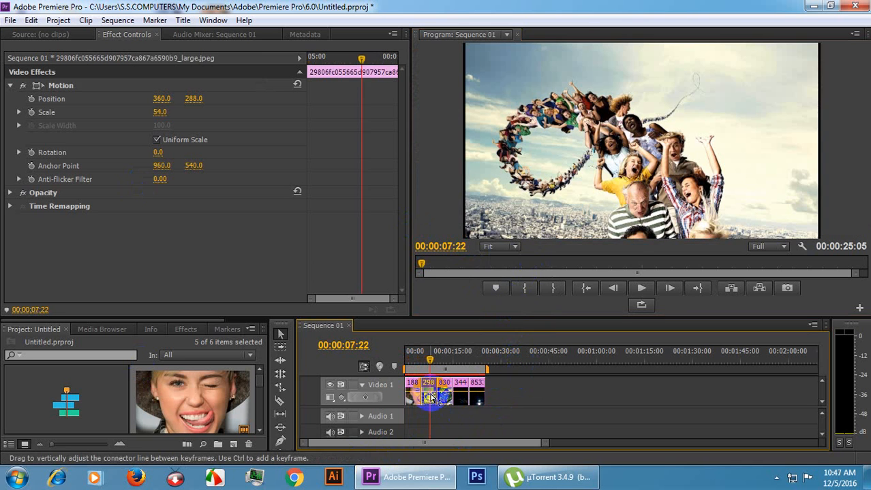
pyautogui.click(161, 112)
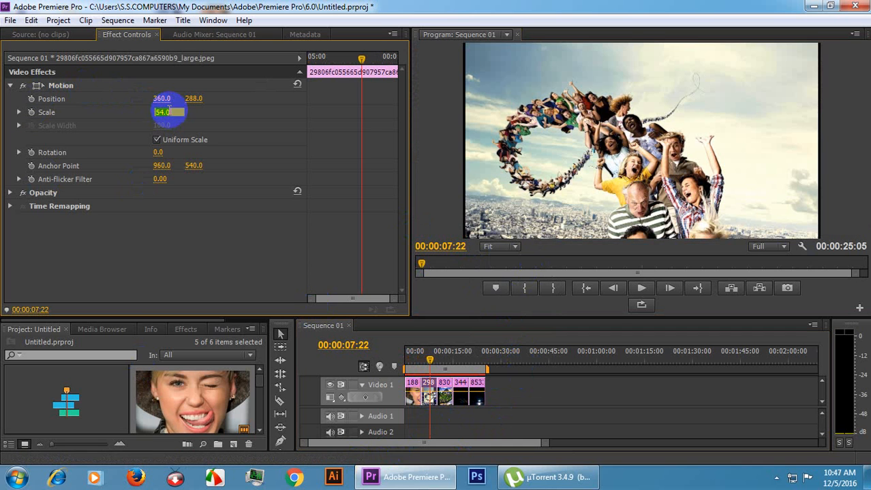
pyautogui.click(174, 156)
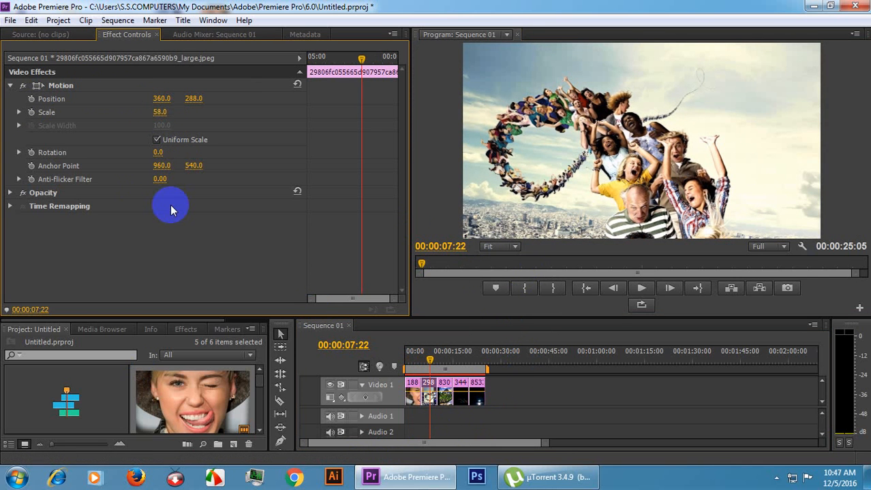
# Continue playback to the third clip, 83097.jpg, and set its Motion scale to 58.
pyautogui.press('space')
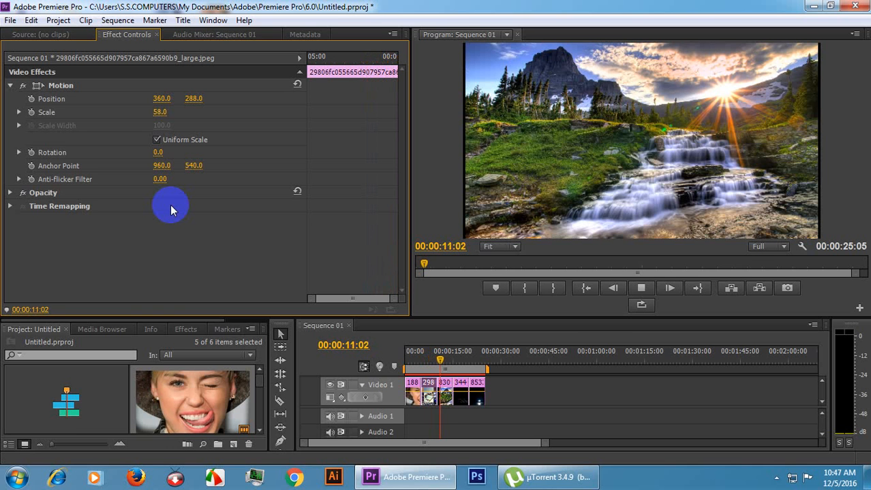
pyautogui.click(446, 391)
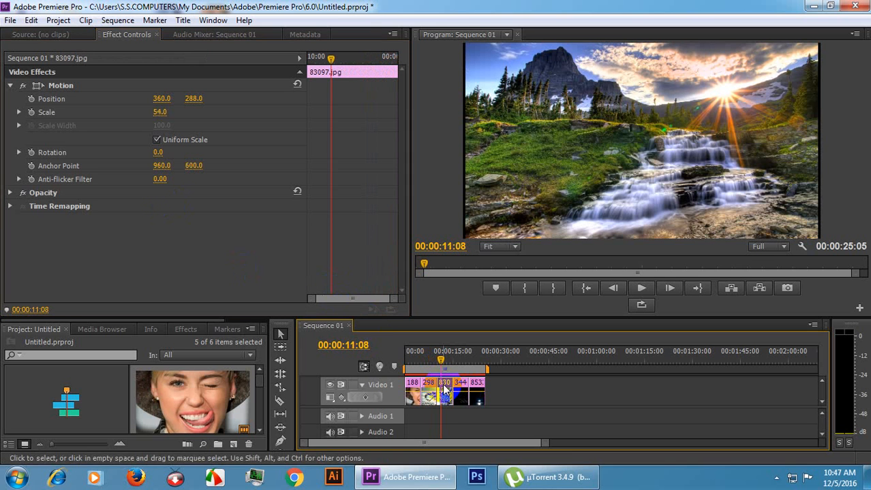
pyautogui.click(163, 112)
pyautogui.write('58')
pyautogui.press('Return')
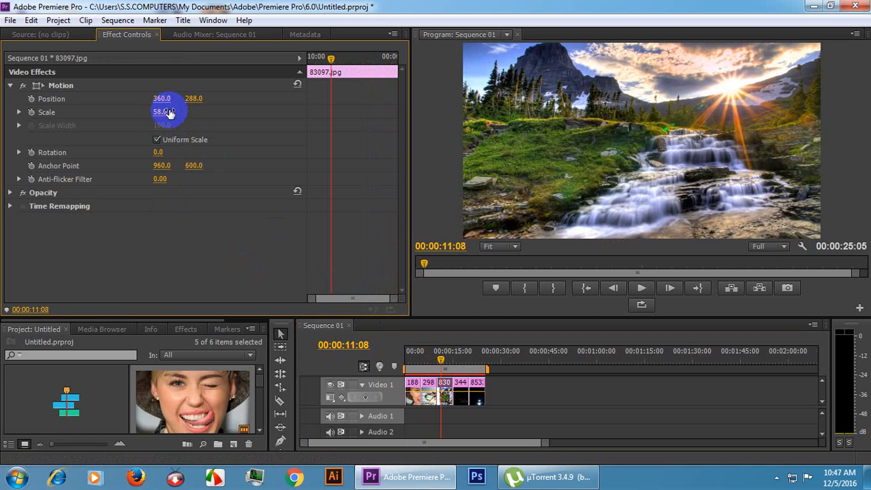
# Play the rest of the sequence to check the remaining clips and return the playhead to the start.
pyautogui.press('n')
pyautogui.press('space')
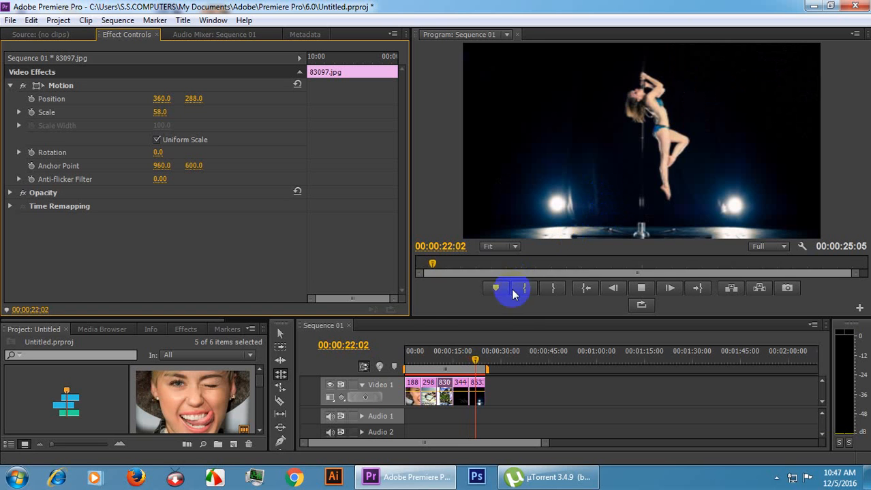
pyautogui.moveTo(478, 357); pyautogui.dragTo(382, 357)
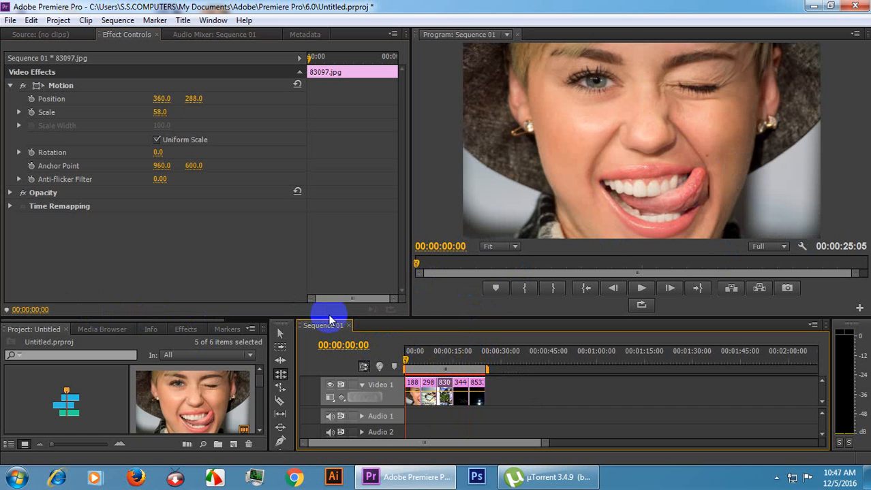
# Give the timeline area more height, bring up the effects list, expand Video Transitions and select its Dissolve category.
pyautogui.moveTo(336, 317); pyautogui.dragTo(327, 279)
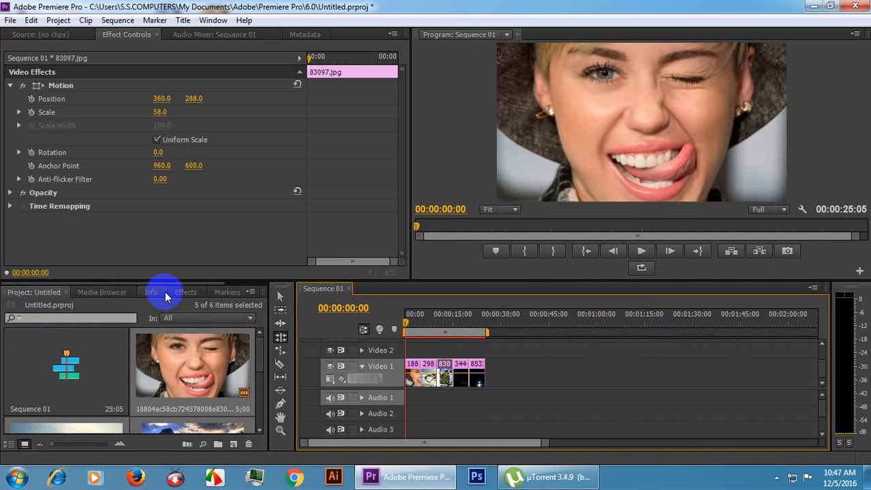
pyautogui.click(186, 292)
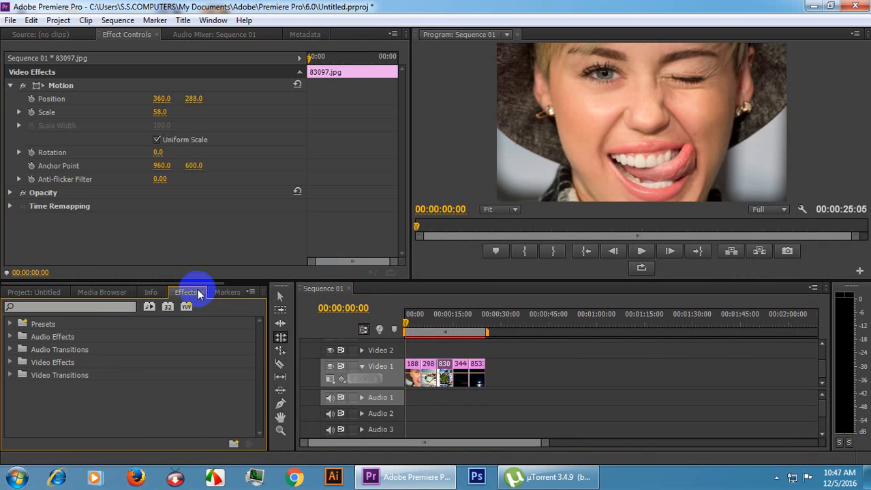
pyautogui.click(217, 20)
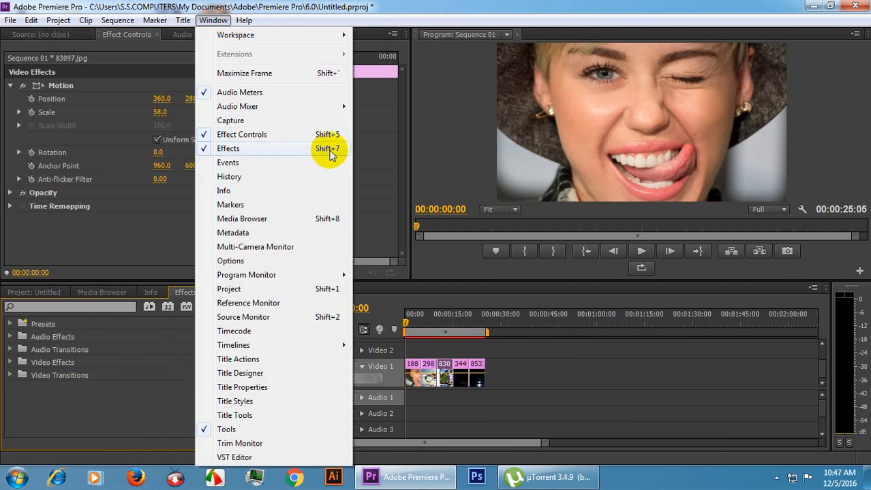
pyautogui.click(389, 146)
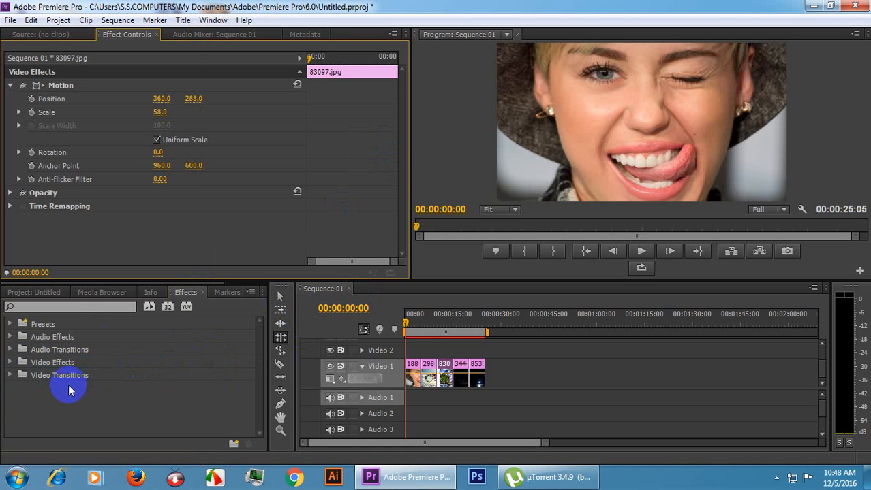
pyautogui.click(78, 351)
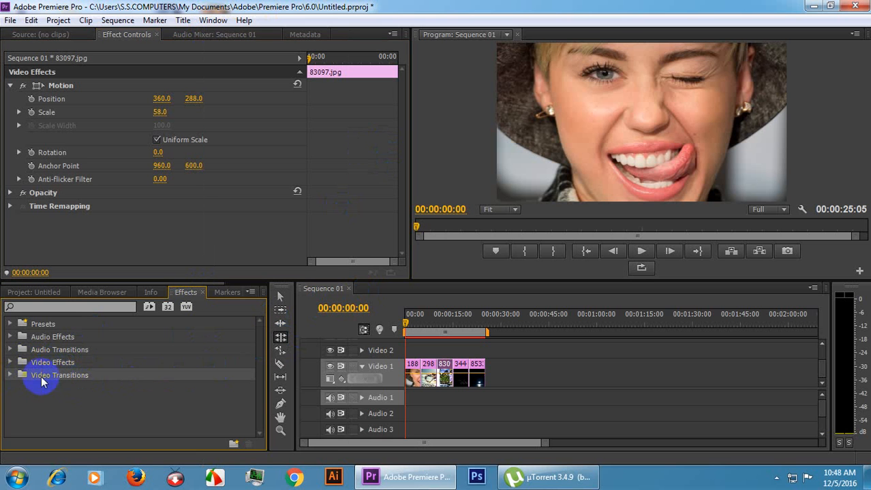
pyautogui.click(10, 375)
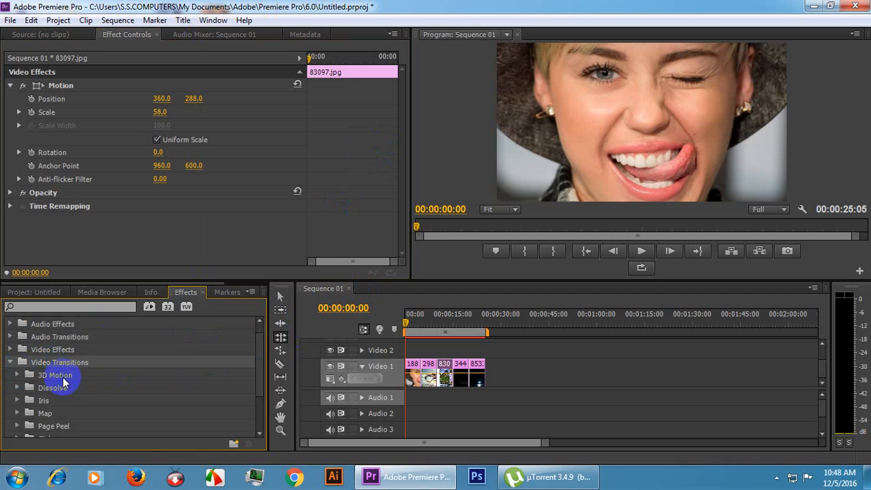
pyautogui.scroll(-3, 63, 384)
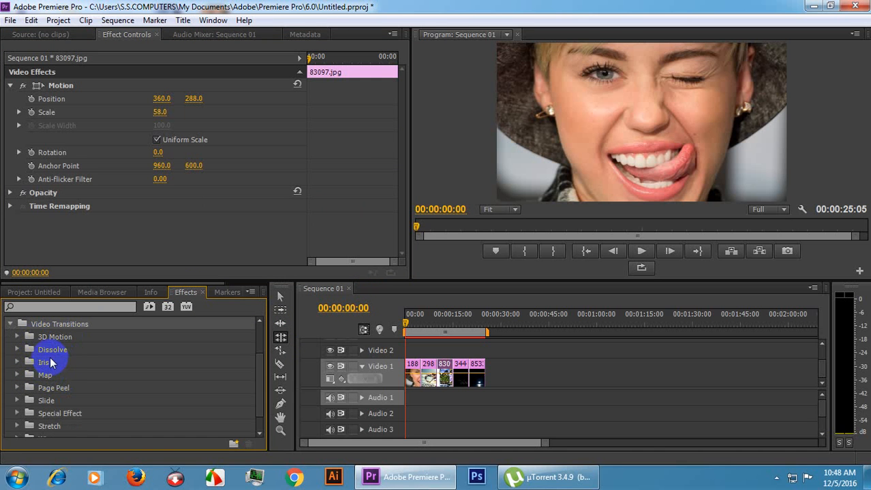
pyautogui.click(43, 352)
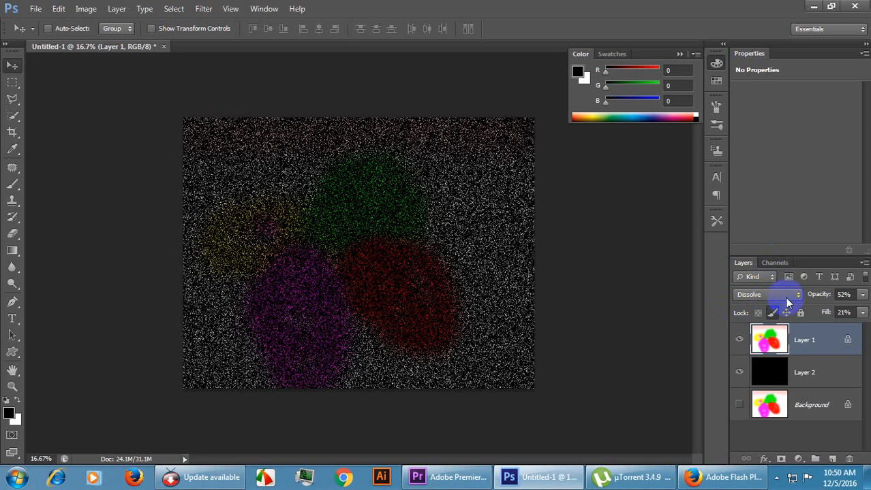
# Check the Dissolve blend mode among Layer 1's blending options in Photoshop and switch back to Premiere Pro.
pyautogui.click(786, 297)
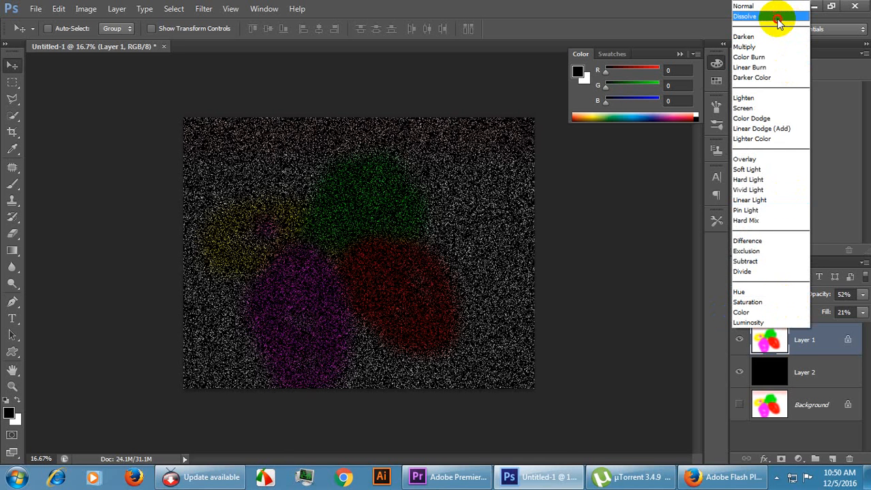
pyautogui.click(777, 21)
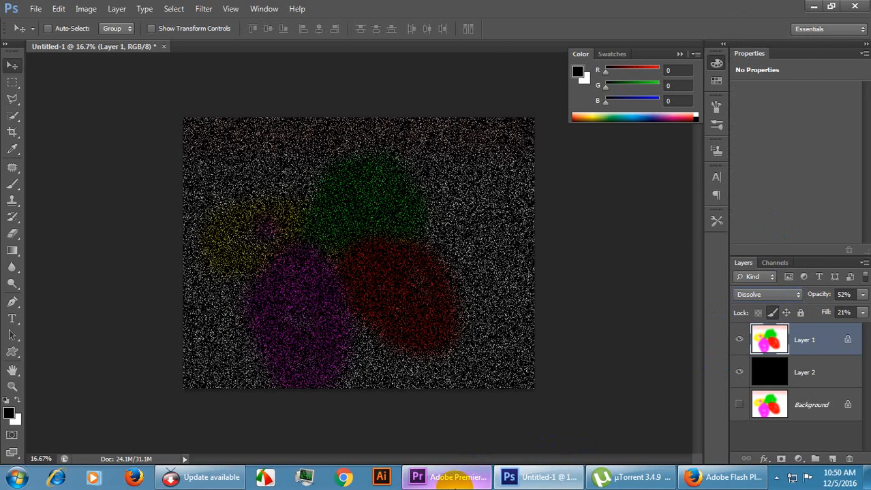
pyautogui.click(455, 479)
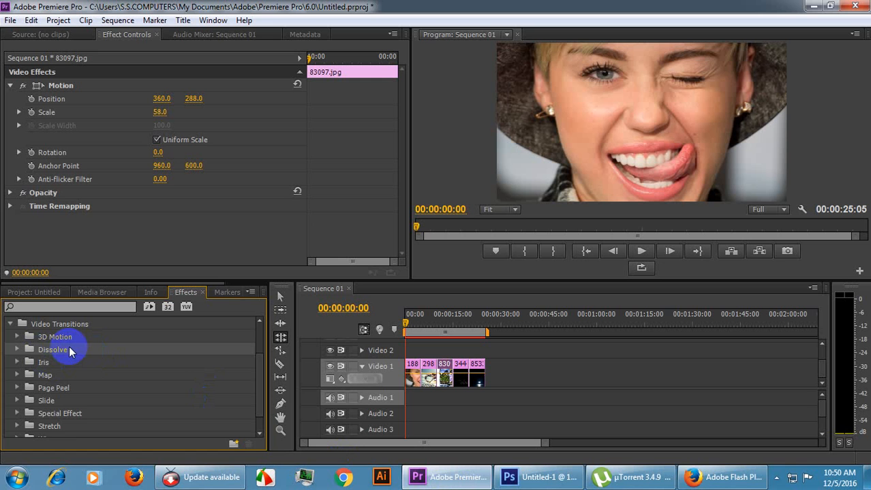
# Apply the Additive Dissolve transition to the start of the first clip and play it back.
pyautogui.click(17, 349)
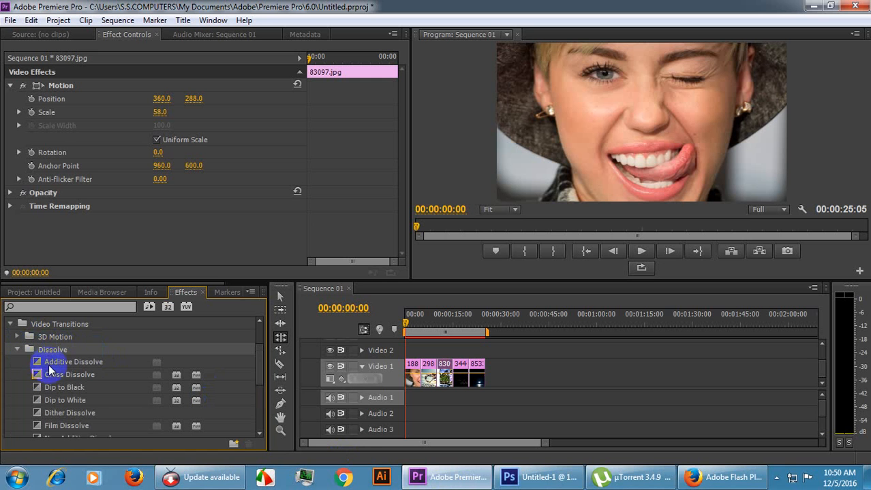
pyautogui.click(77, 363)
pyautogui.moveTo(76, 368)
pyautogui.mouseDown()
pyautogui.moveTo(307, 352)
pyautogui.moveTo(410, 379)
pyautogui.mouseUp()
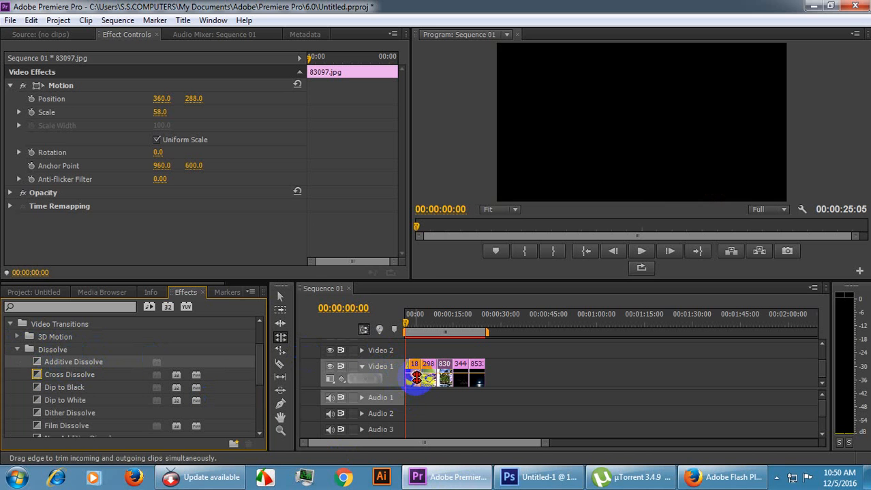
pyautogui.press('space')
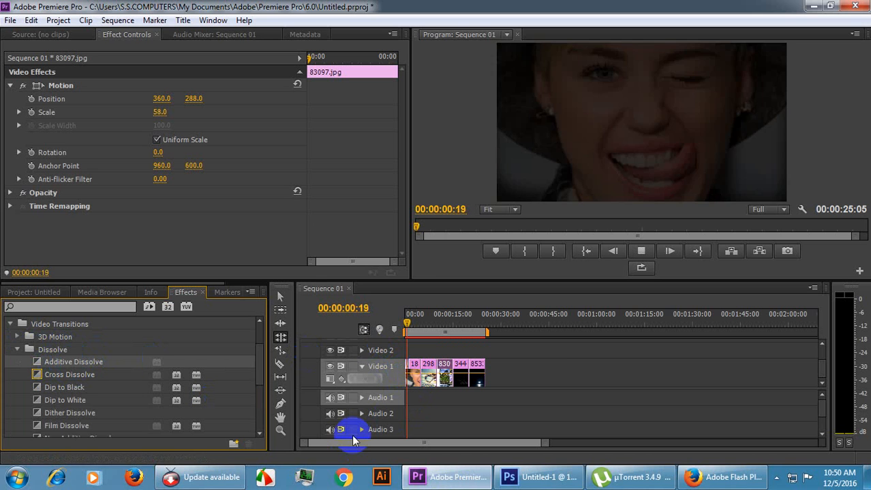
pyautogui.press('space')
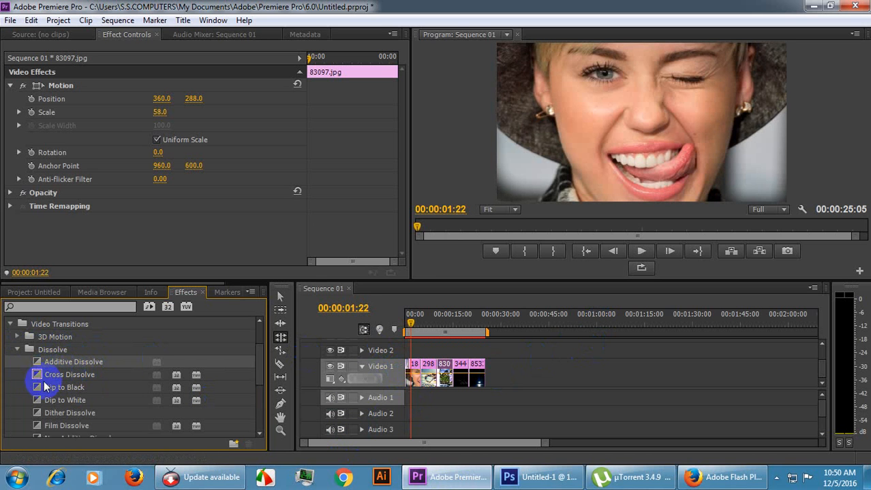
# Add Cross Dissolve between the first and second clips and Dip to Black between the second and third, previewing each transition.
pyautogui.moveTo(42, 377); pyautogui.dragTo(422, 372)
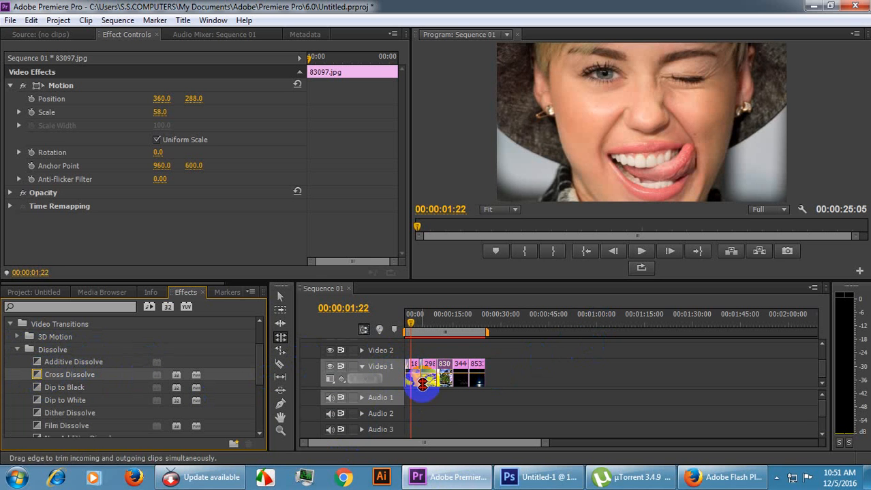
pyautogui.press('space')
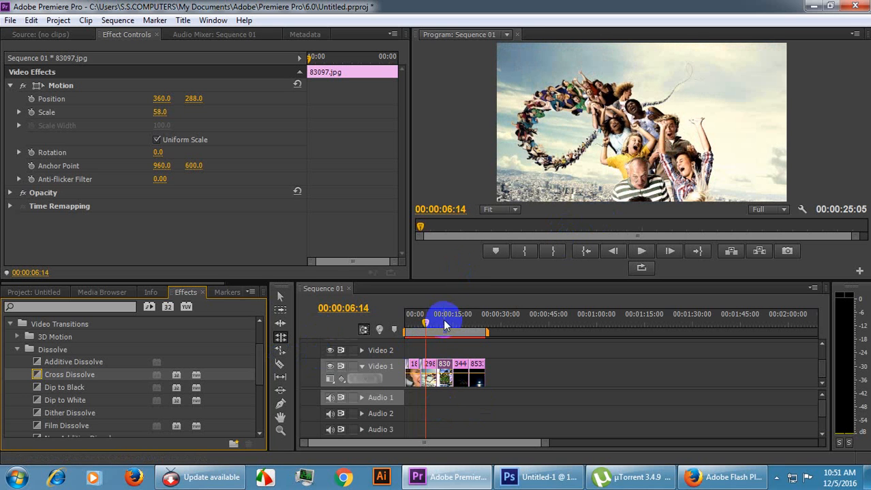
pyautogui.click(432, 319)
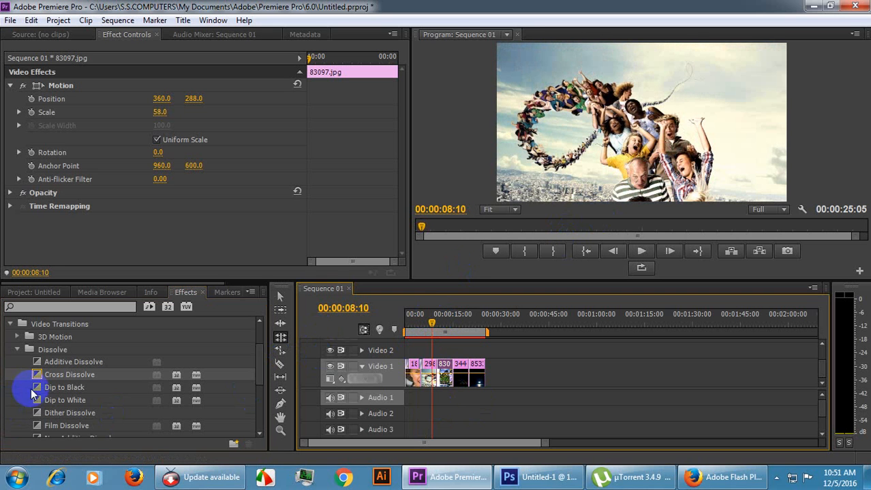
pyautogui.moveTo(39, 389); pyautogui.dragTo(439, 379)
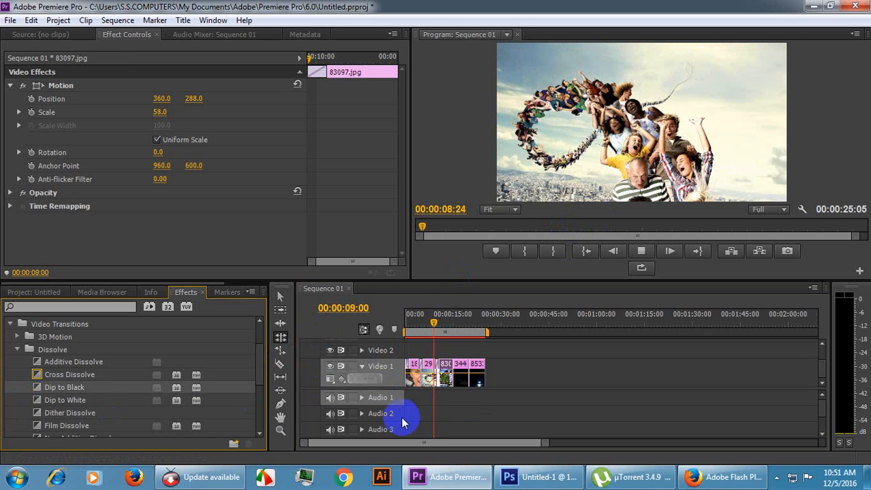
pyautogui.press('space')
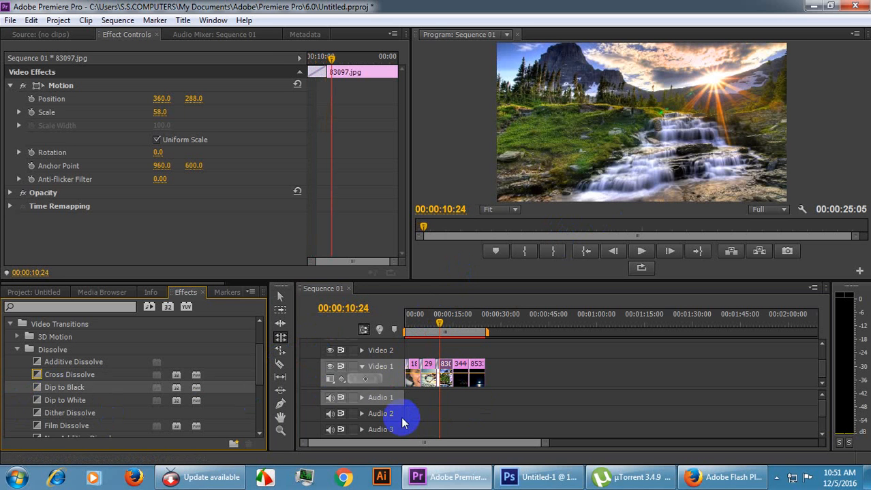
# Add the Dither Dissolve transition between the third and fourth clips and play through the cut.
pyautogui.moveTo(444, 317); pyautogui.dragTo(448, 319)
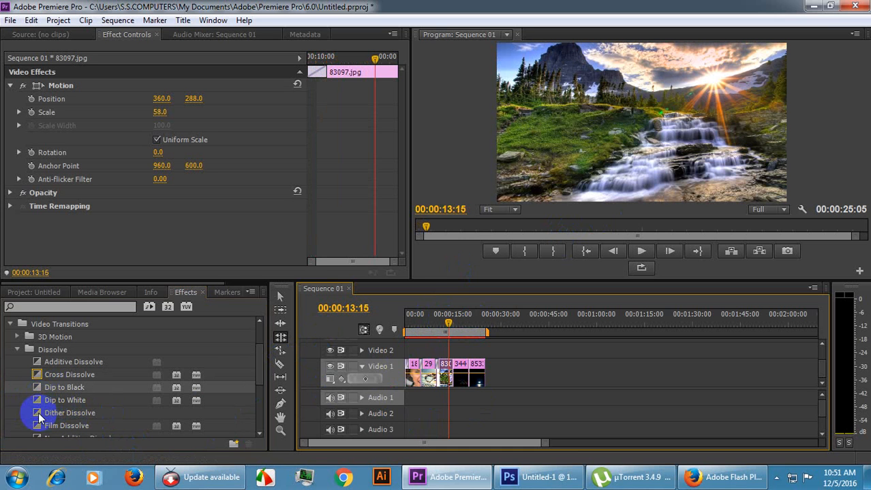
pyautogui.moveTo(39, 417); pyautogui.dragTo(451, 374)
pyautogui.press('space')
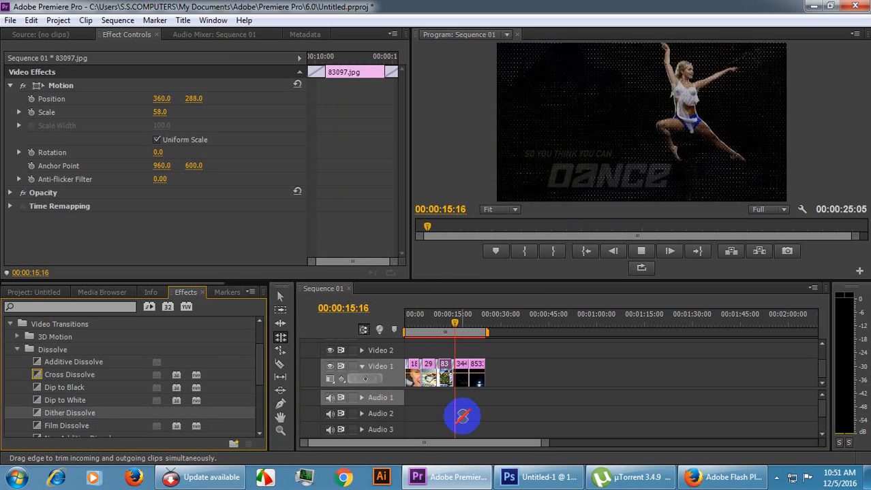
pyautogui.press('space')
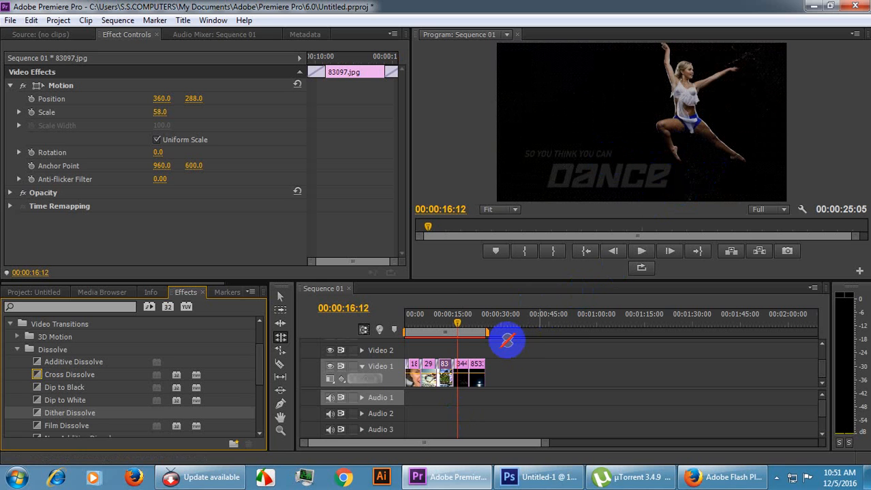
# Add the Film Dissolve transition between the fourth and fifth clips.
pyautogui.click(465, 317)
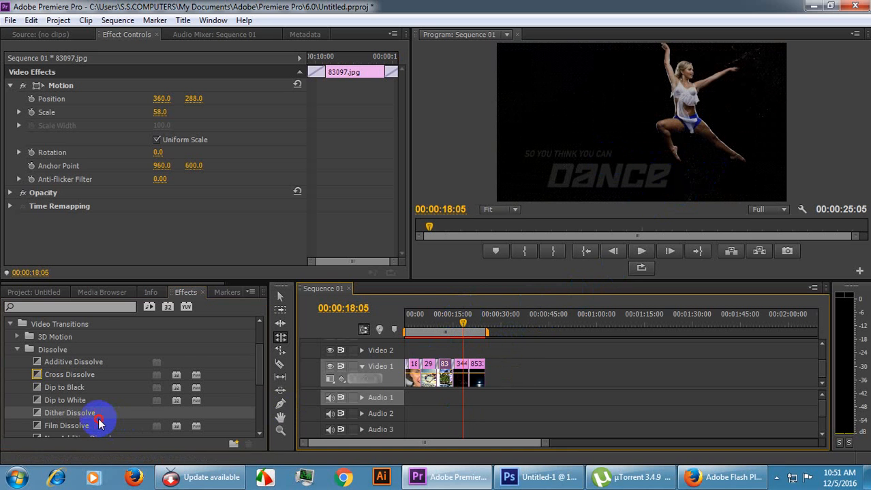
pyautogui.scroll(-3, 98, 424)
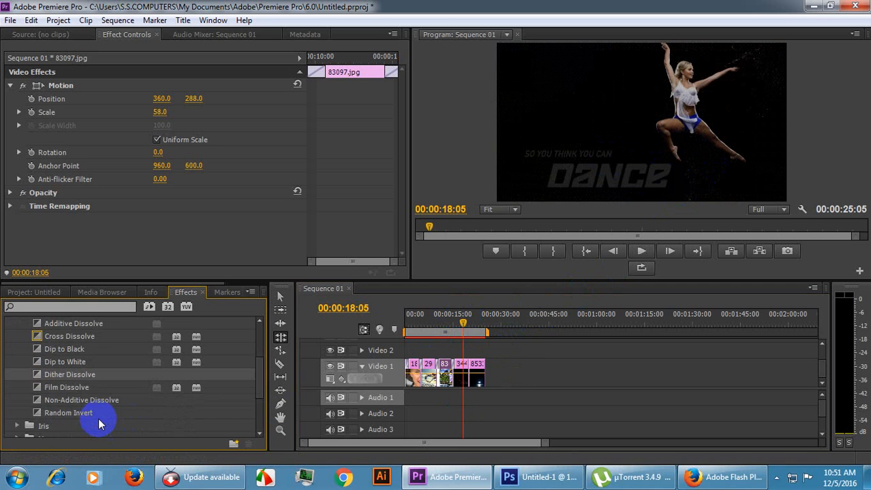
pyautogui.moveTo(68, 388); pyautogui.dragTo(469, 371)
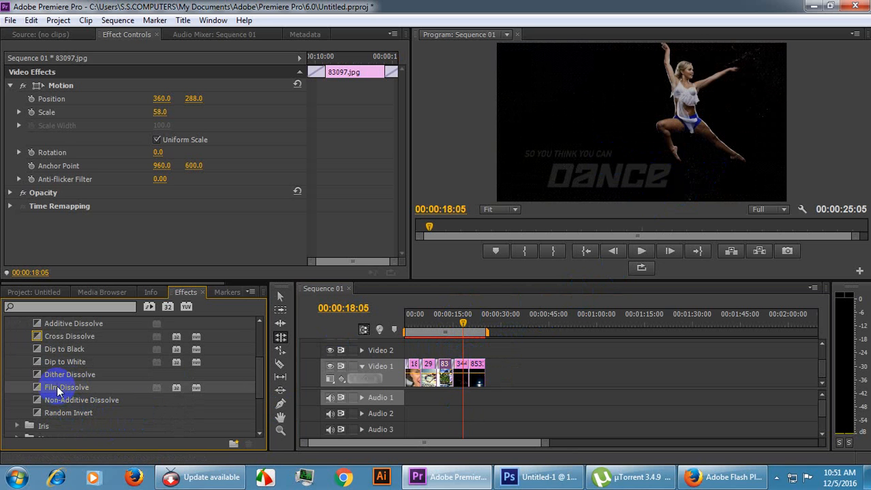
pyautogui.moveTo(58, 388); pyautogui.dragTo(381, 412)
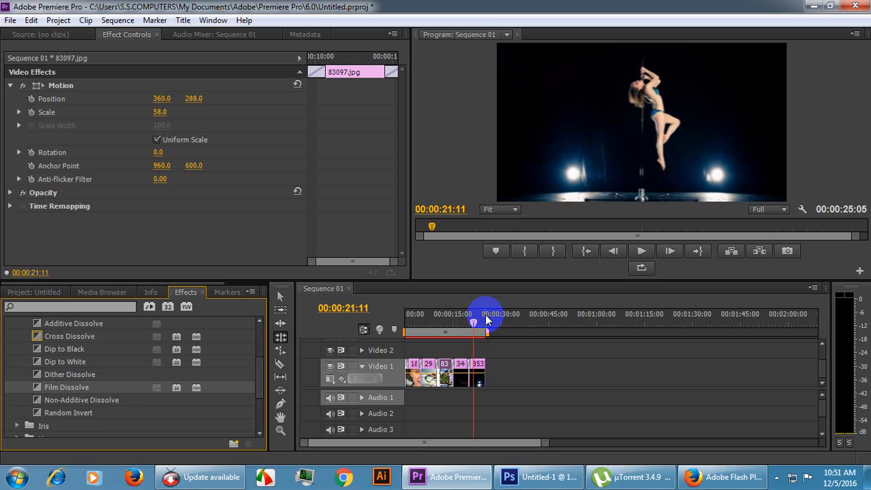
# Apply the Non-Additive Dissolve transition to the end of the last clip and play it back.
pyautogui.click(57, 404)
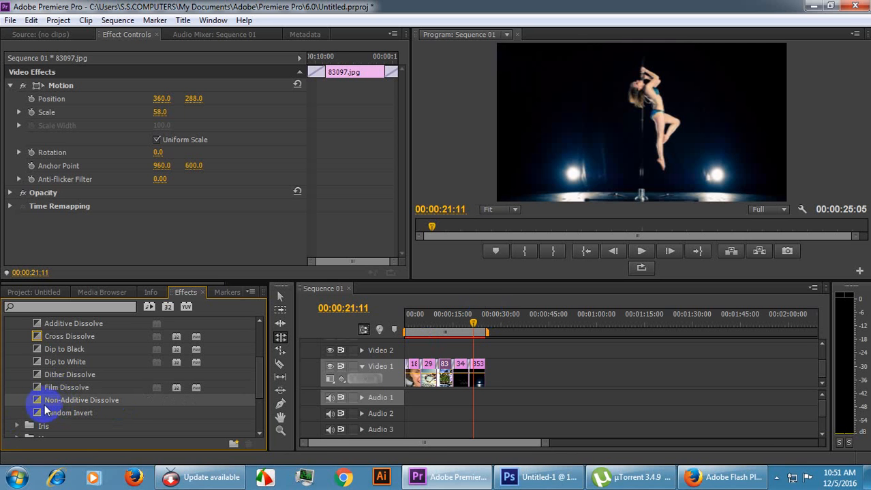
pyautogui.moveTo(44, 404); pyautogui.dragTo(481, 377)
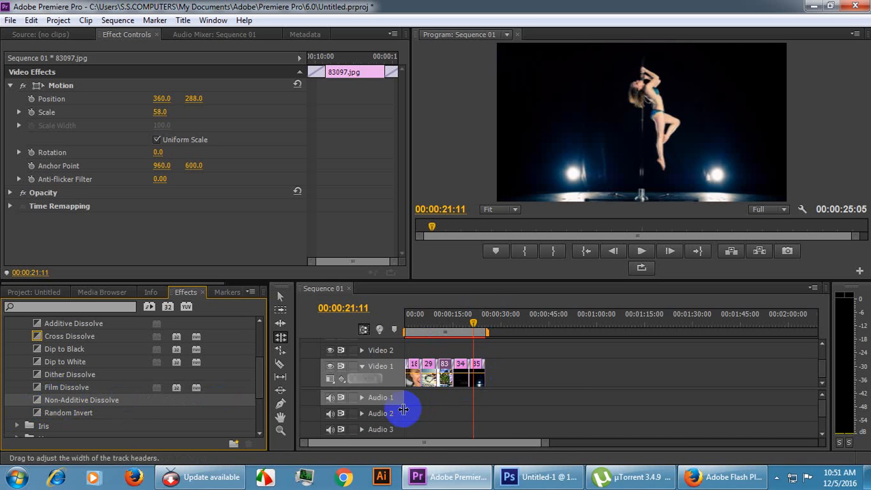
pyautogui.press('space')
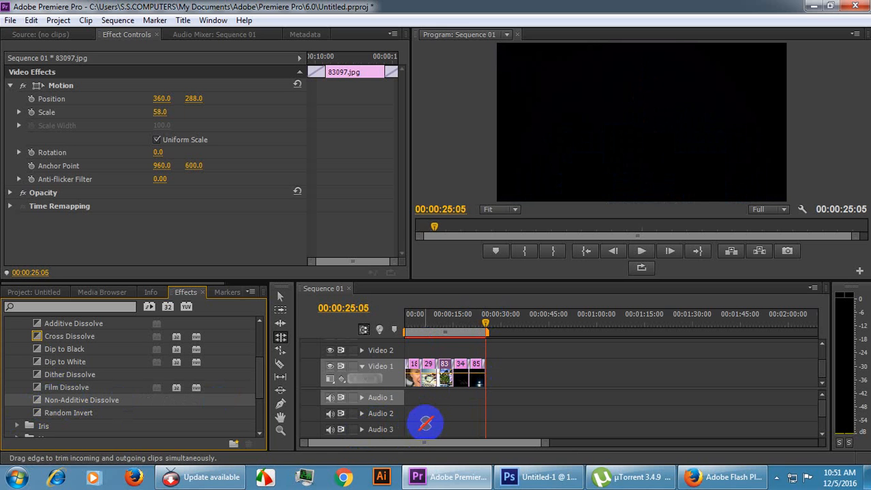
pyautogui.press('space')
# Apply the Doors transition from the 3D Motion category to the end of the last clip and play it back.
pyautogui.scroll(3, 117, 393)
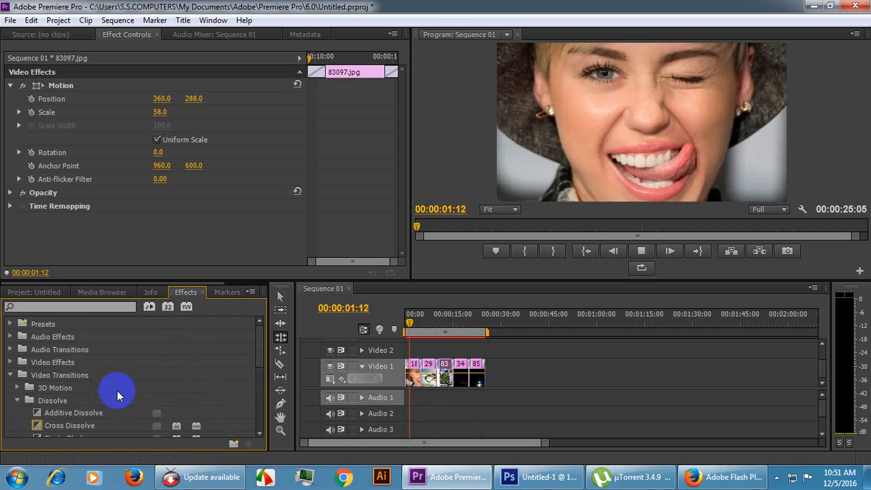
pyautogui.click(481, 314)
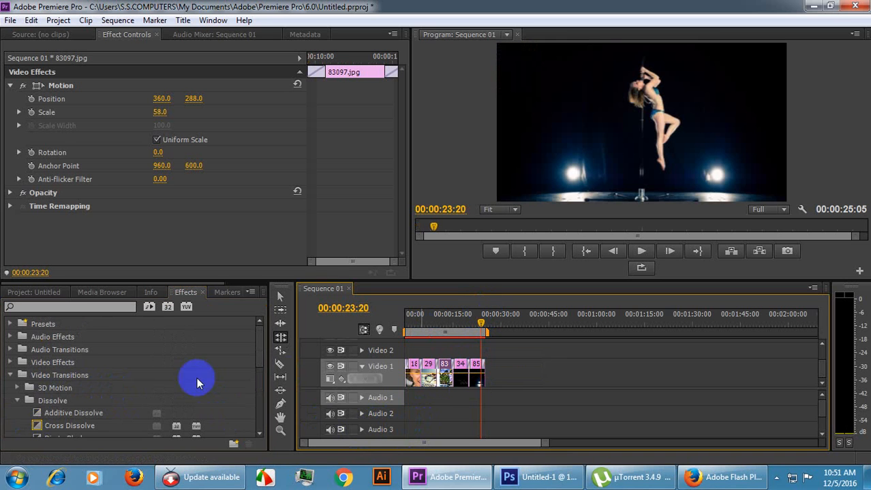
pyautogui.click(23, 399)
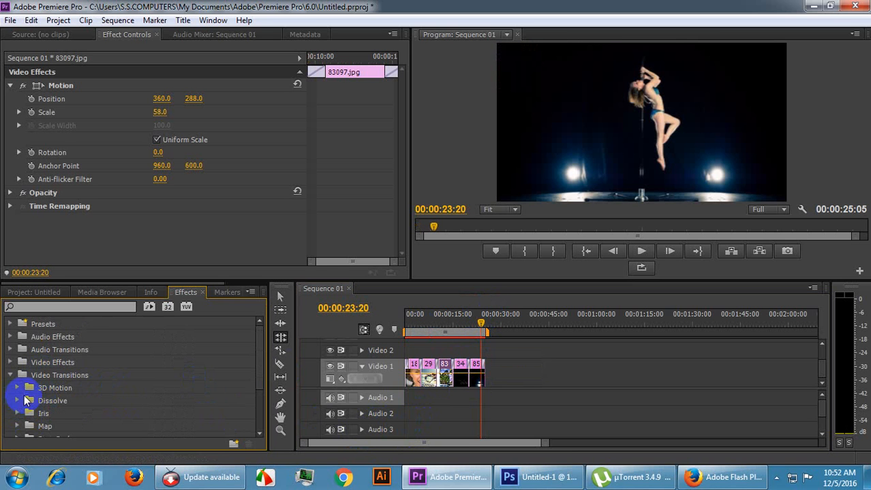
pyautogui.click(19, 389)
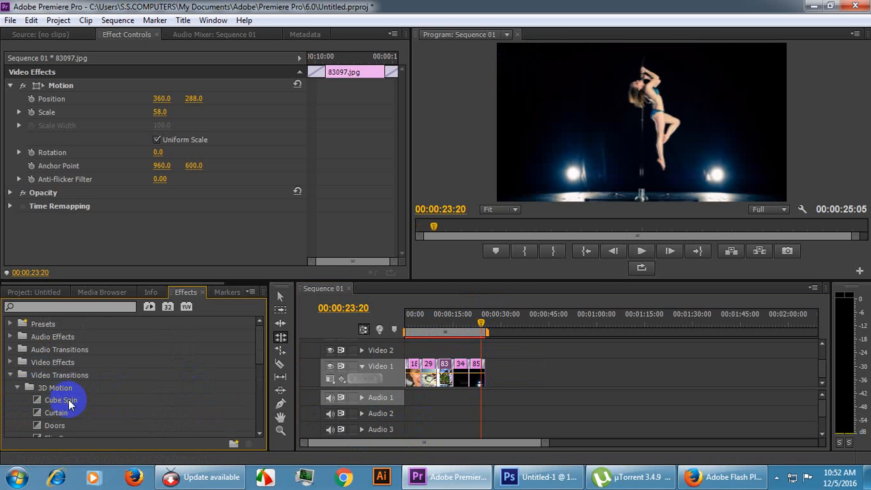
pyautogui.scroll(-2, 65, 401)
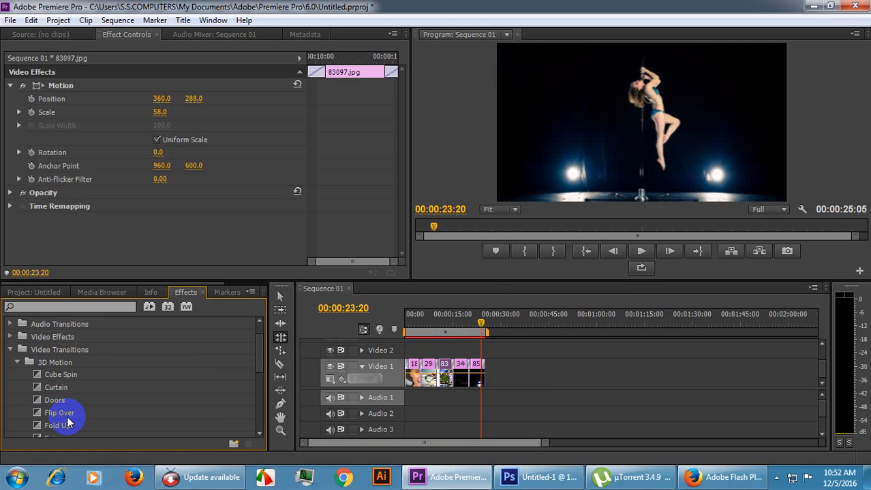
pyautogui.scroll(-1, 68, 421)
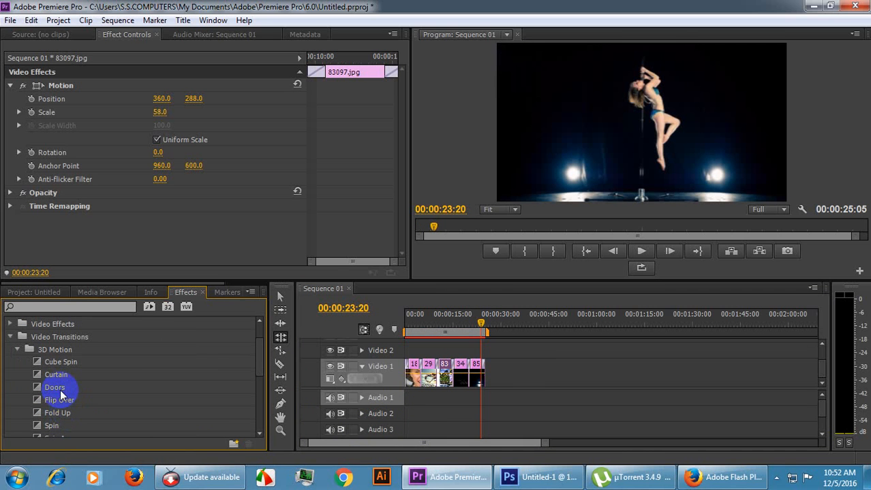
pyautogui.moveTo(60, 388); pyautogui.dragTo(481, 379)
pyautogui.press('space')
pyautogui.moveTo(411, 480)
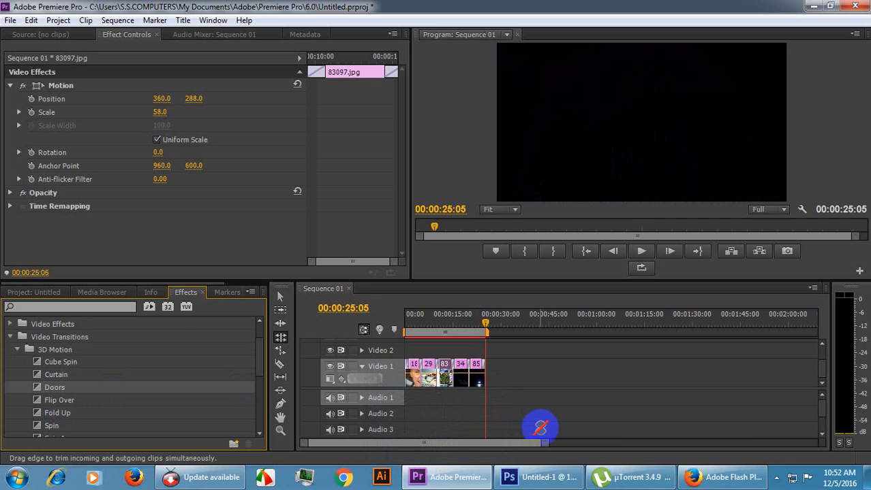
# Play the sequence from about 16 seconds to its end, then return the playhead to the start.
pyautogui.click(457, 319)
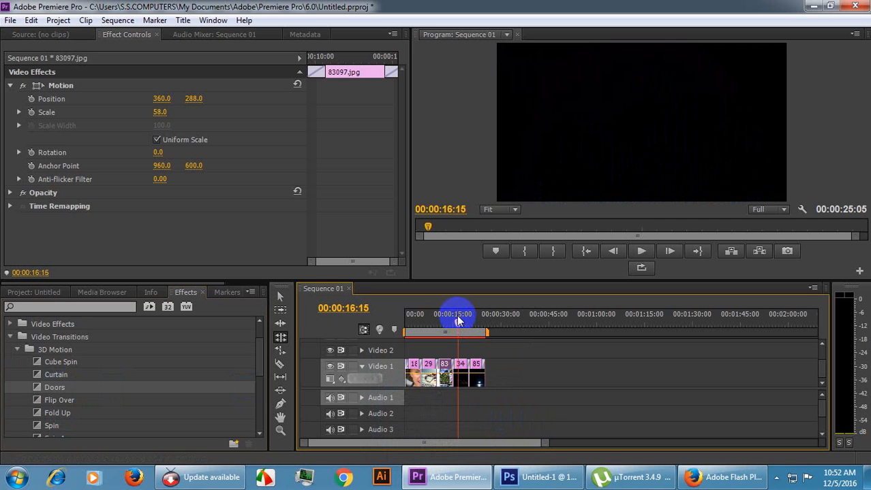
pyautogui.press('space')
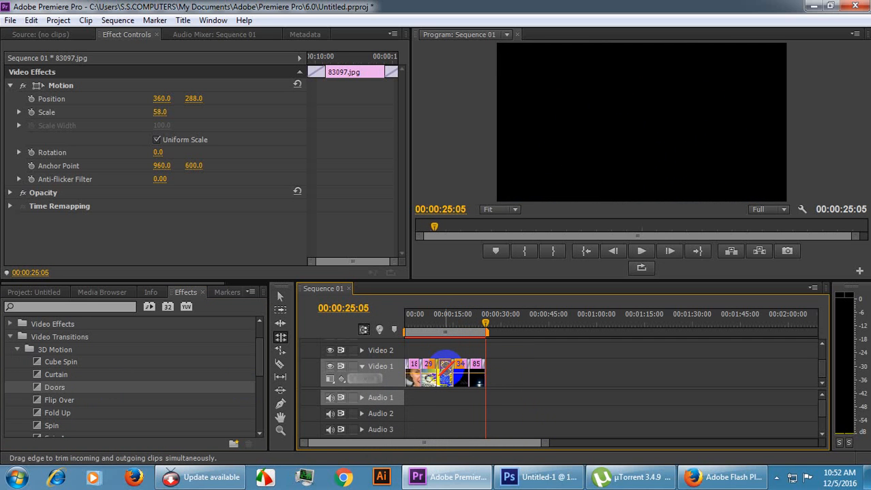
pyautogui.press('space')
pyautogui.press('space')
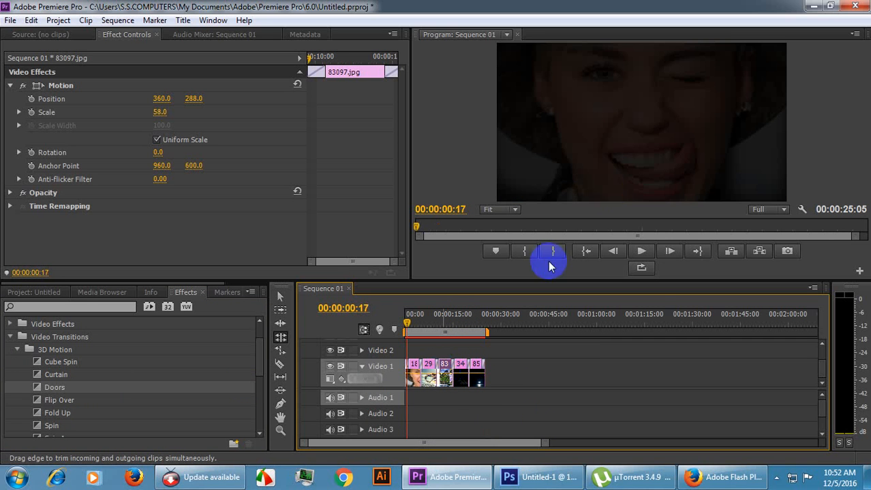
pyautogui.click(413, 318)
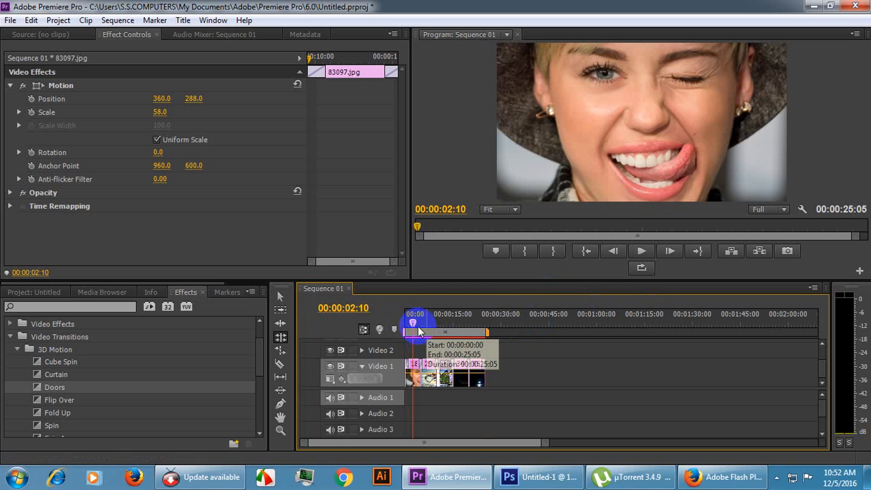
pyautogui.moveTo(412, 325); pyautogui.dragTo(389, 326)
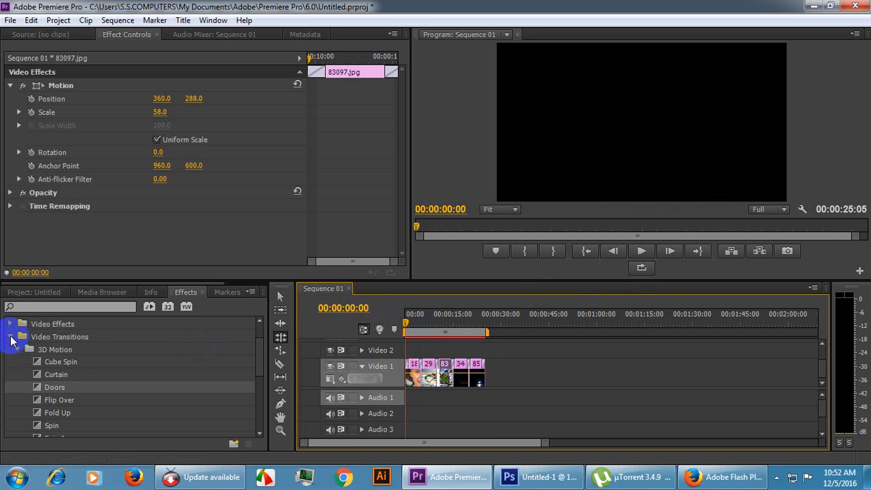
# Collapse the 3D Motion category and look through the available video transition categories.
pyautogui.click(11, 339)
pyautogui.click(11, 376)
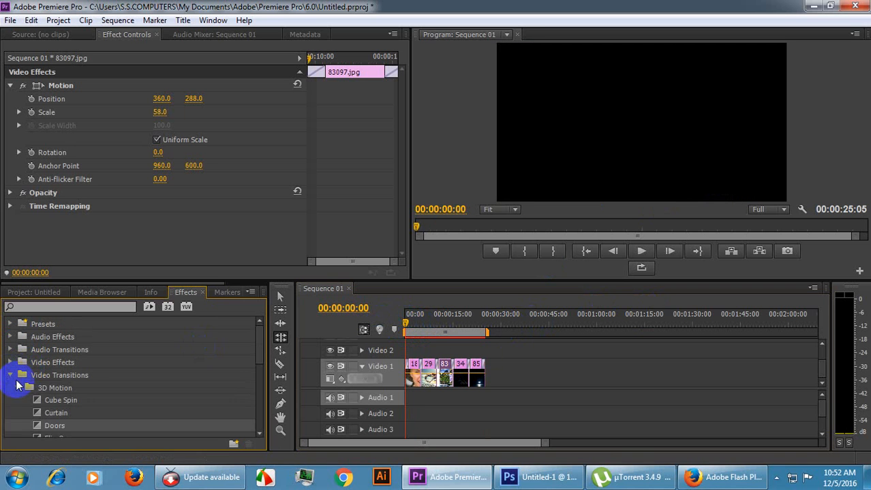
pyautogui.click(17, 388)
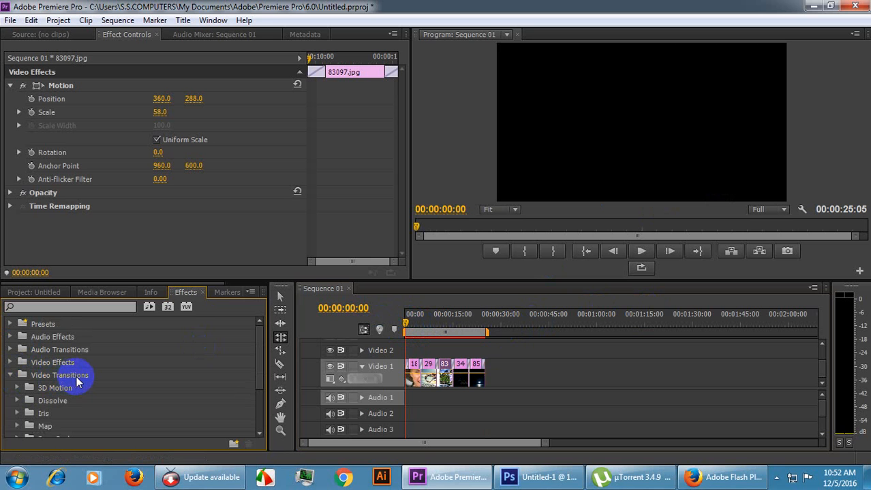
pyautogui.scroll(-3, 130, 381)
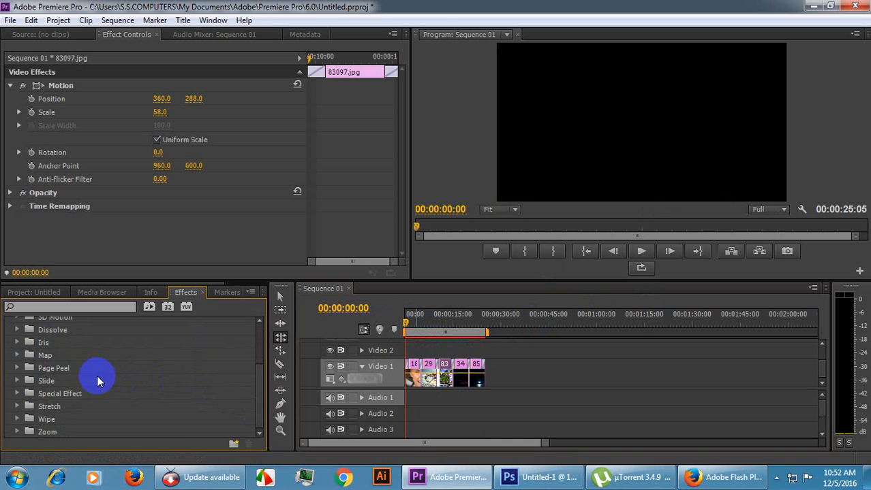
pyautogui.scroll(1, 97, 382)
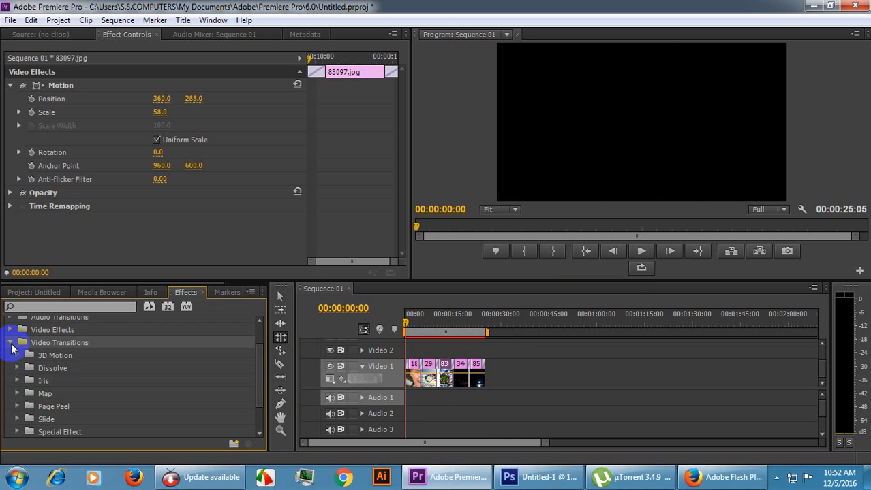
pyautogui.click(11, 344)
pyautogui.click(12, 375)
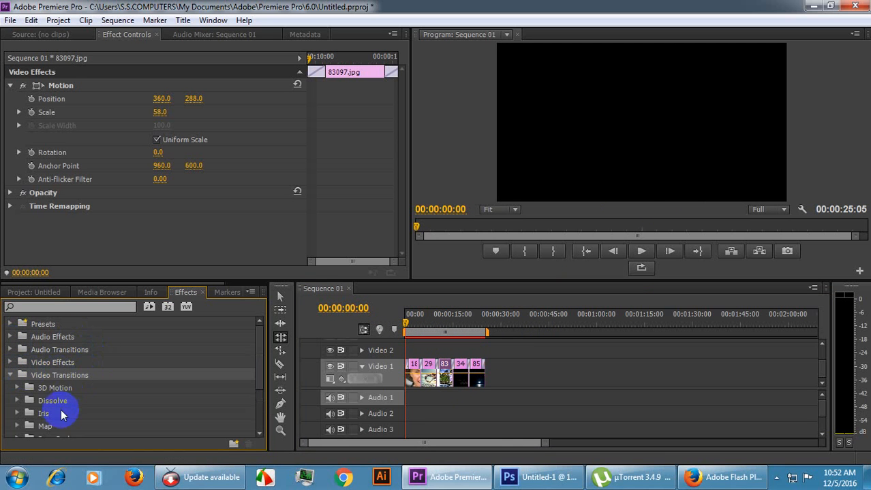
# Play the opening of the sequence and stop about two seconds into the first clip.
pyautogui.moveTo(52, 387); pyautogui.dragTo(495, 369)
pyautogui.press('space')
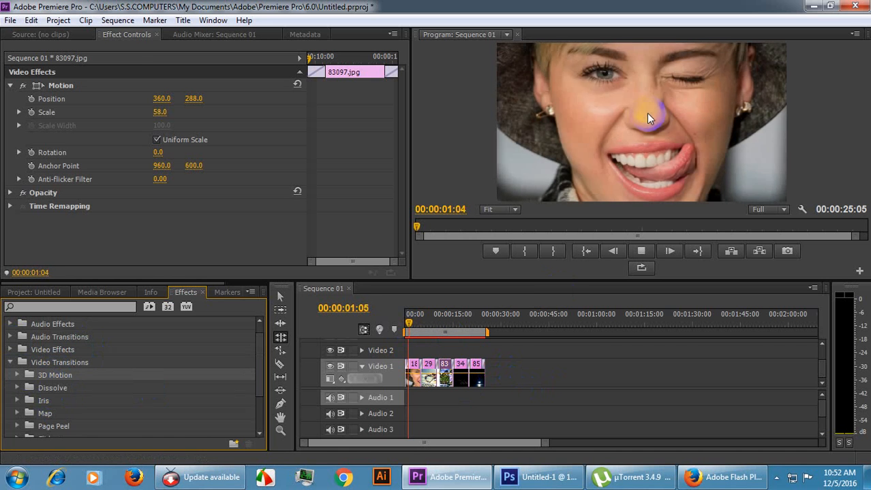
pyautogui.press('space')
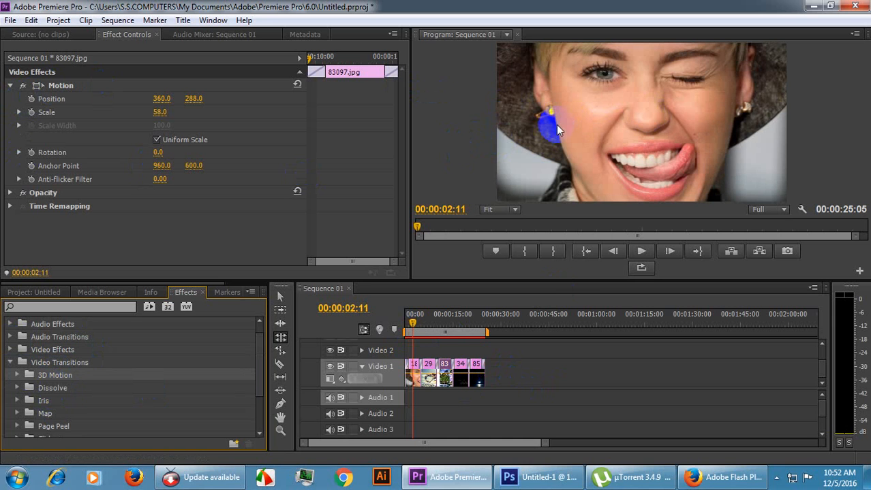
pyautogui.click(10, 85)
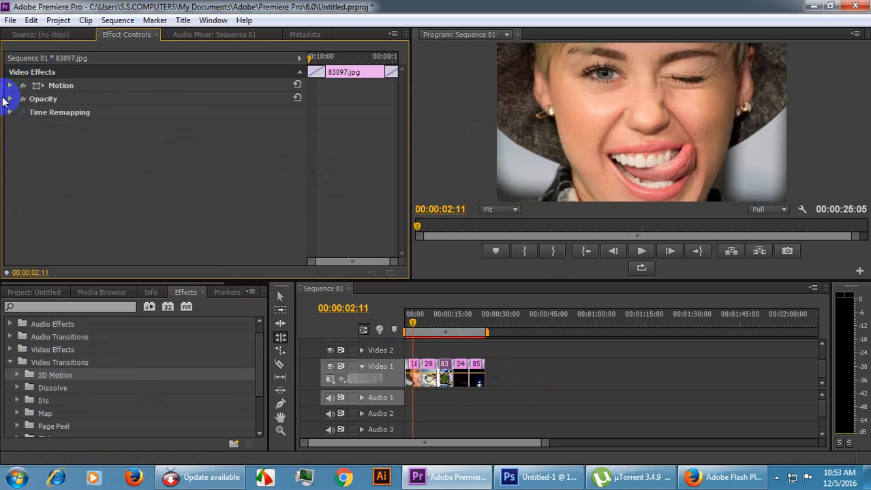
pyautogui.click(11, 86)
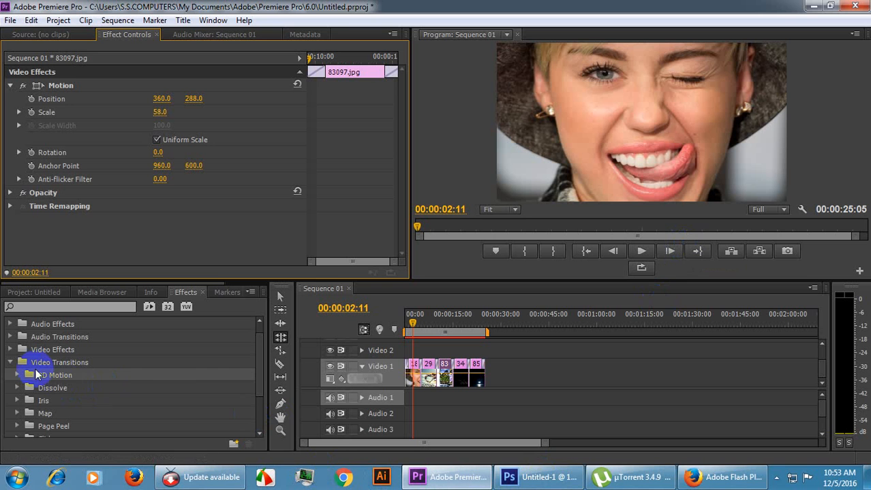
pyautogui.click(60, 365)
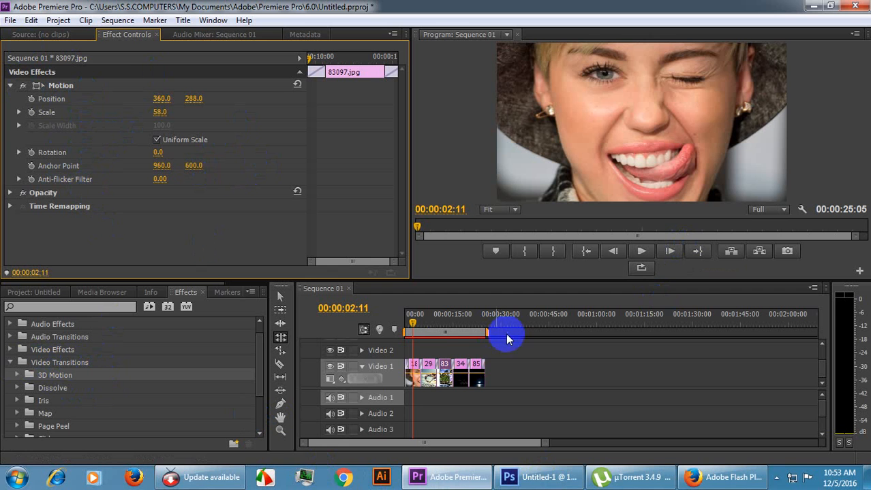
# Move the playhead back to the sequence start and select the Additive Dissolve transition on the first clip to show its settings.
pyautogui.moveTo(415, 326); pyautogui.dragTo(423, 321)
pyautogui.moveTo(545, 447); pyautogui.dragTo(403, 447)
pyautogui.click(415, 319)
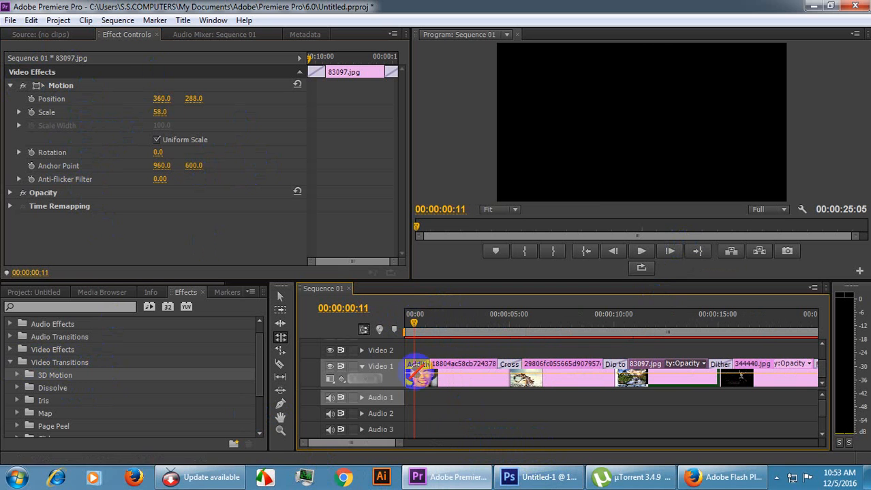
pyautogui.moveTo(413, 318); pyautogui.dragTo(406, 318)
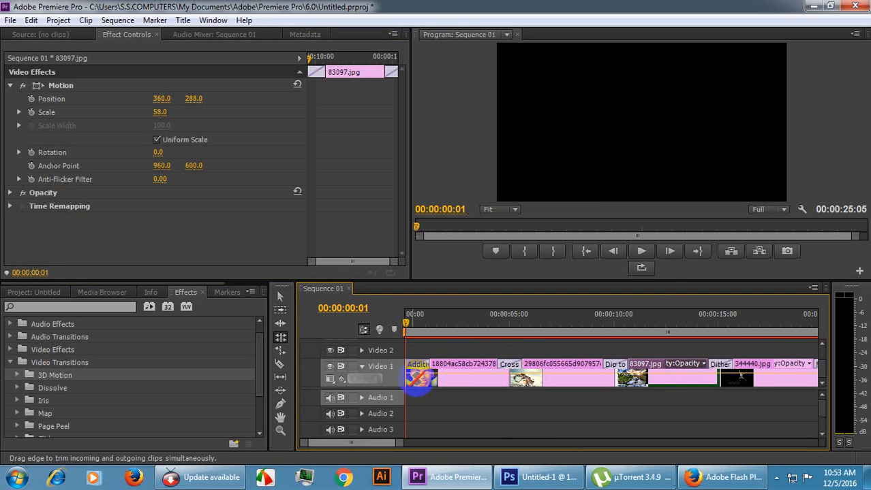
pyautogui.click(420, 366)
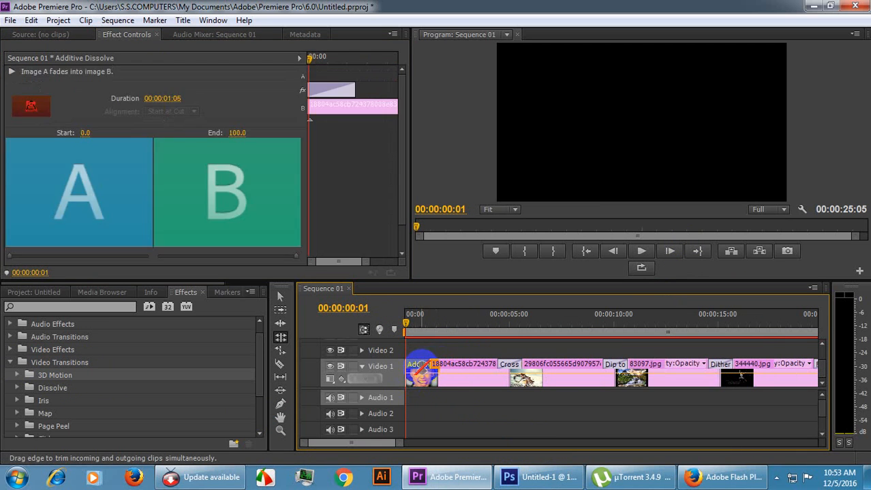